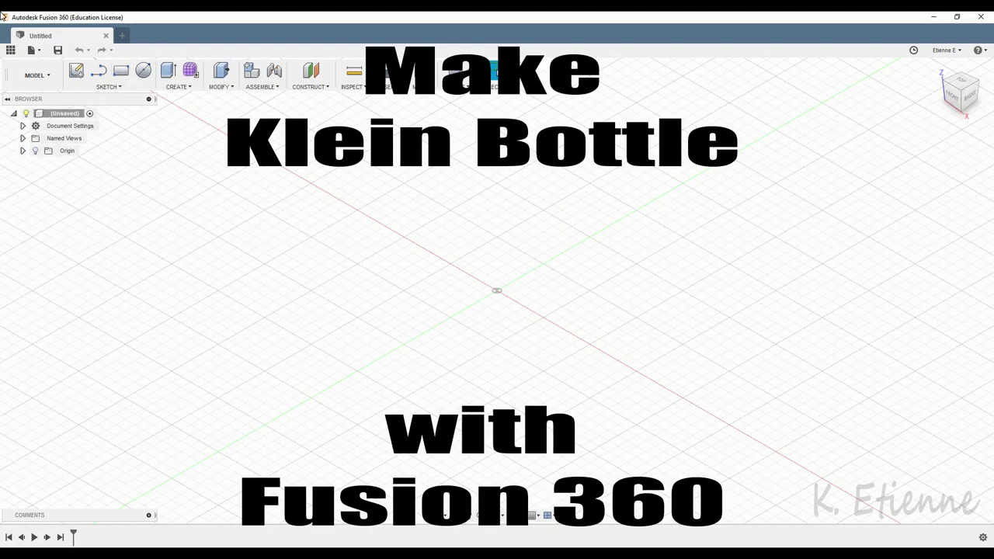
Start a new sketch on the front (XZ) plane and pan the origin to the lower left
left_click(76, 71)
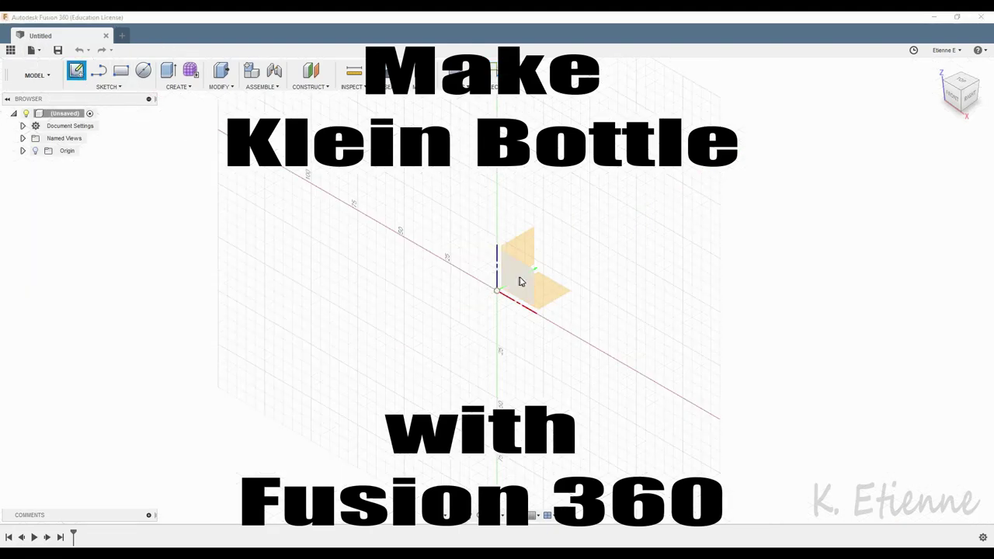
left_click(521, 277)
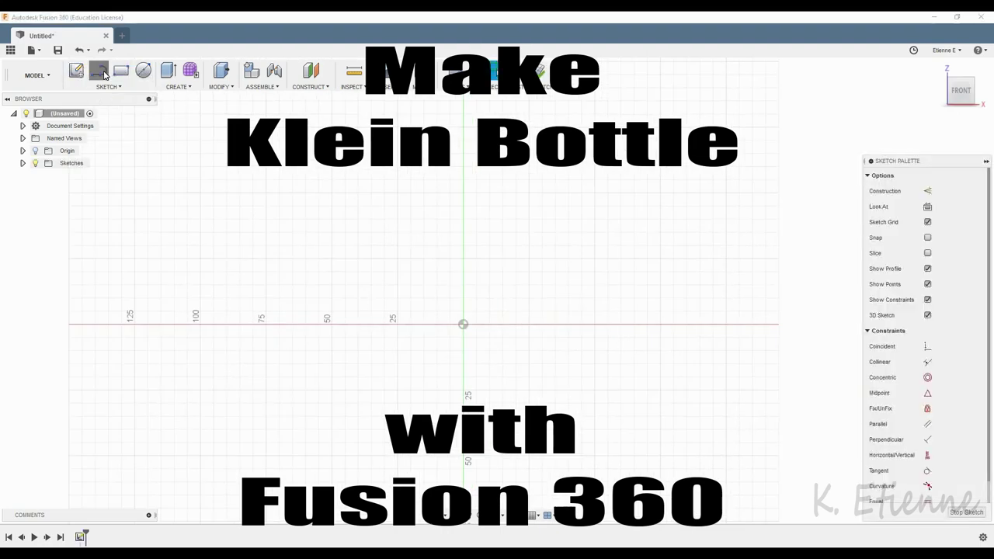
mouse_move(560, 280)
middle_mouse_down()
mouse_move(411, 321)
mouse_move(249, 393)
mouse_move(260, 440)
middle_mouse_up()
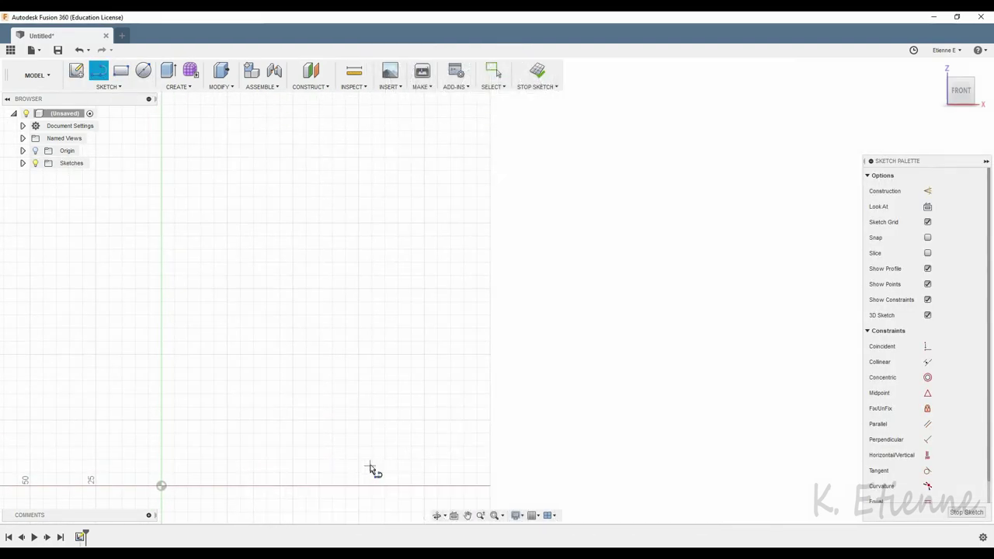
Draw the short vertical segments, a vertical construction line and the top semicircle arching left
left_click(371, 468)
left_click(372, 449)
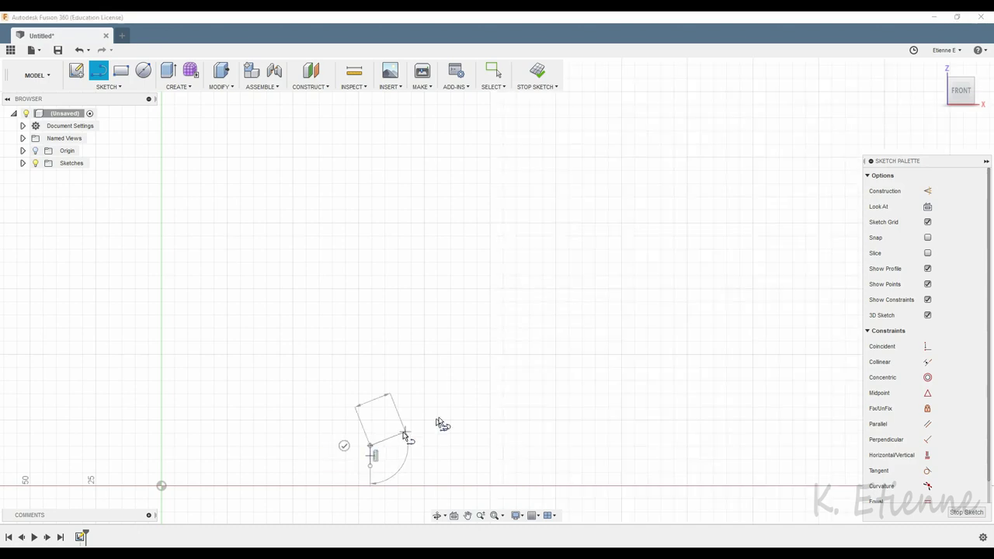
left_click(927, 191)
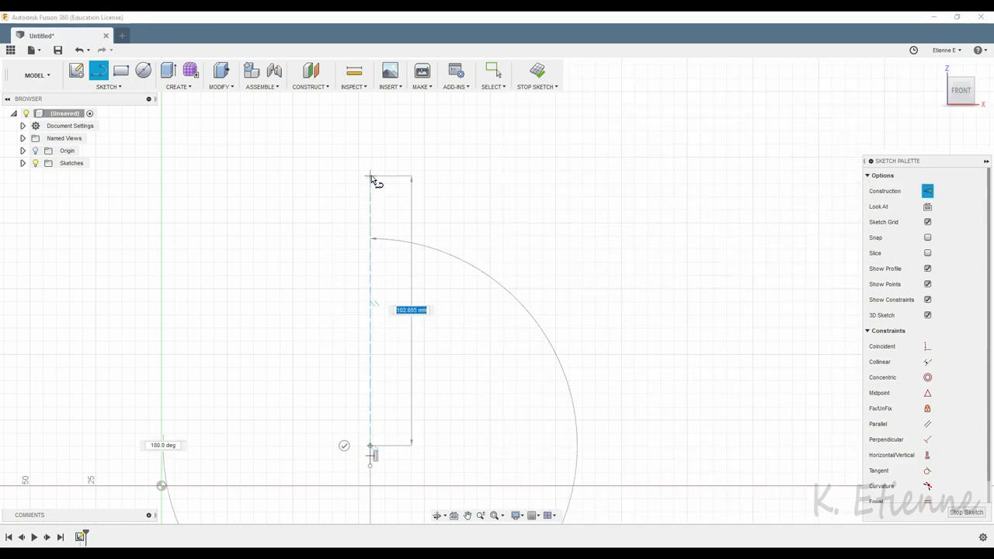
left_click(371, 204)
left_click(927, 191)
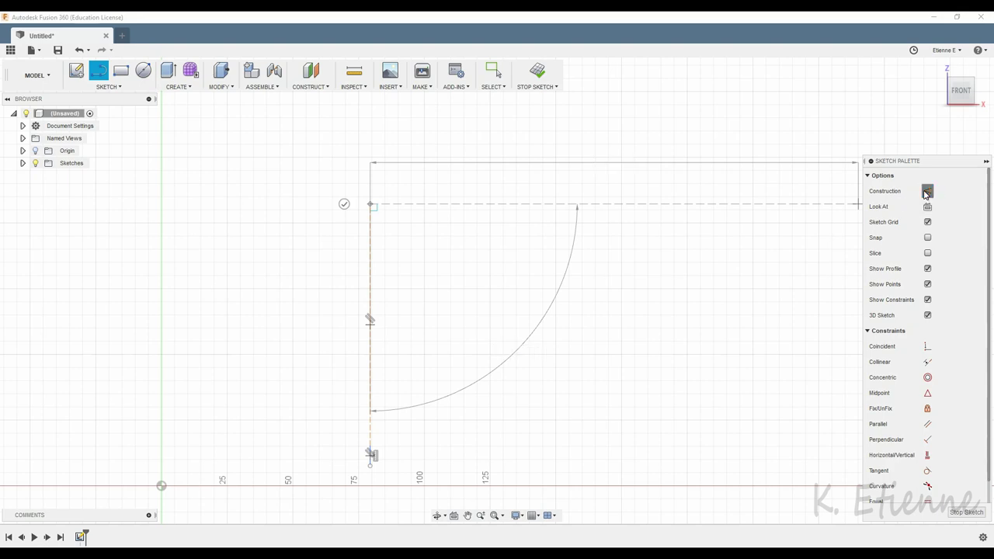
left_click(371, 189)
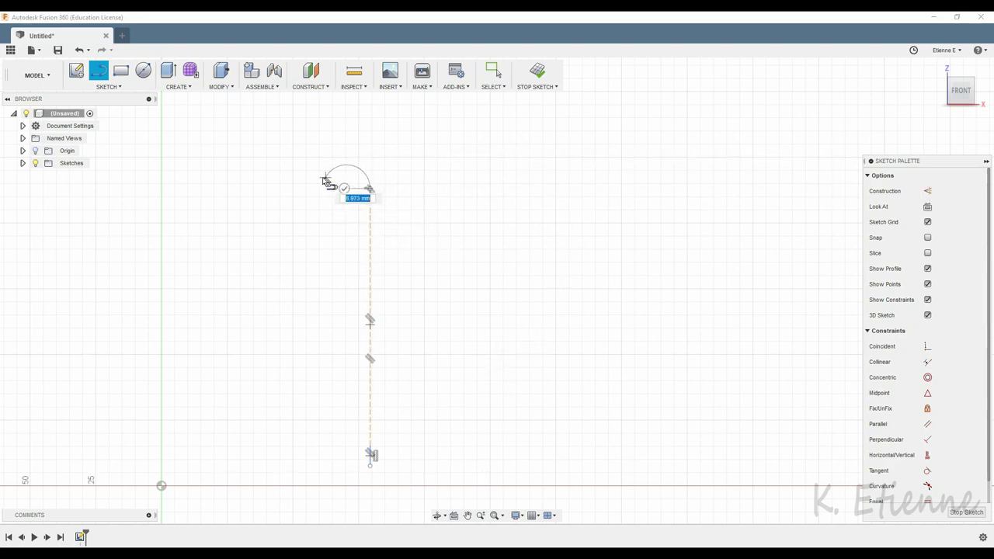
left_click_drag(324, 180, 229, 194)
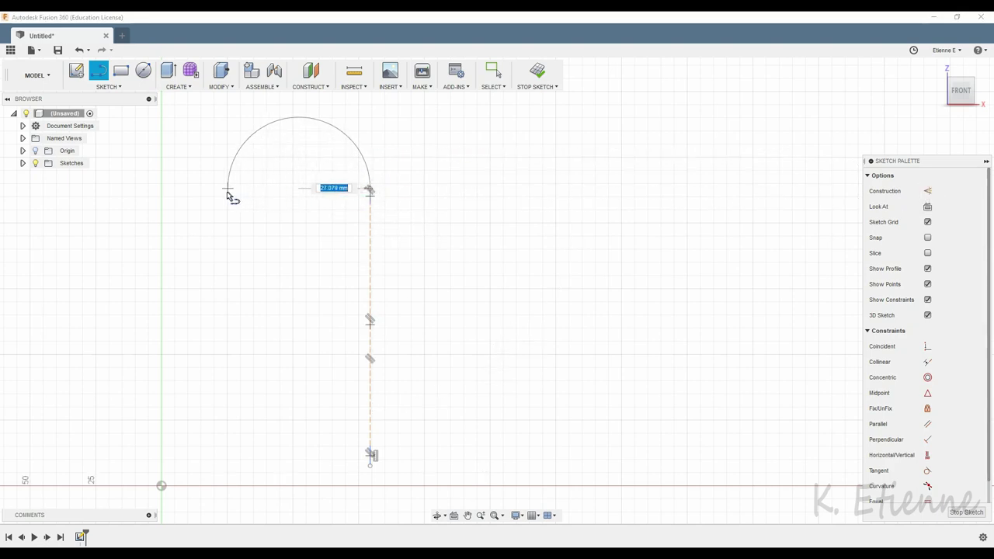
left_click_drag(227, 196, 223, 194)
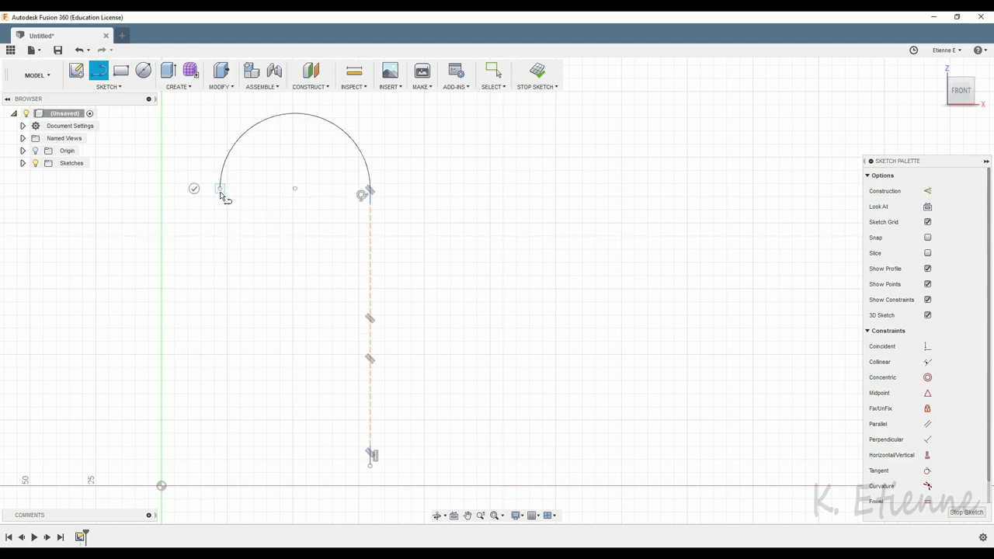
Add a diagonal construction line to the base and two tangent arcs forming the S-curve
left_click(927, 192)
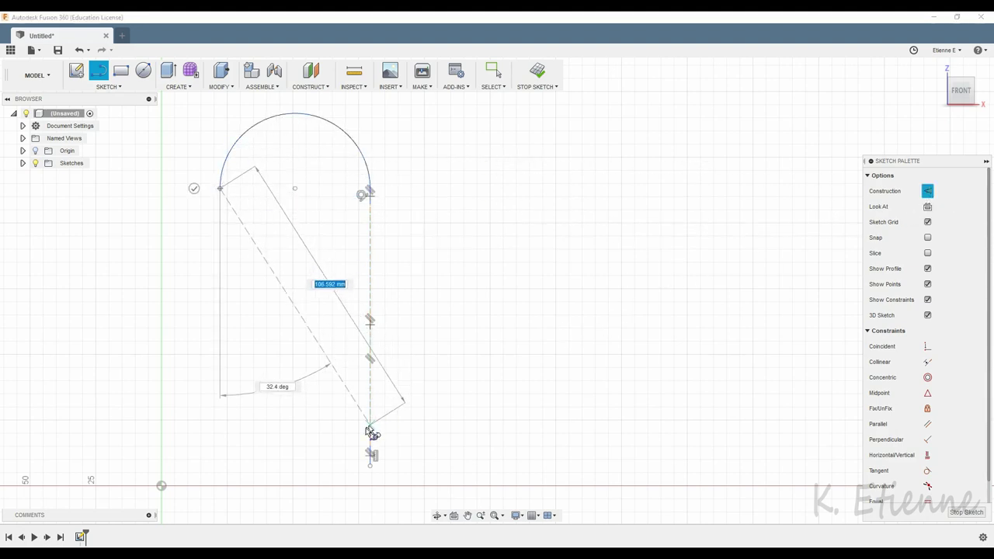
left_click(370, 449)
left_click(928, 191)
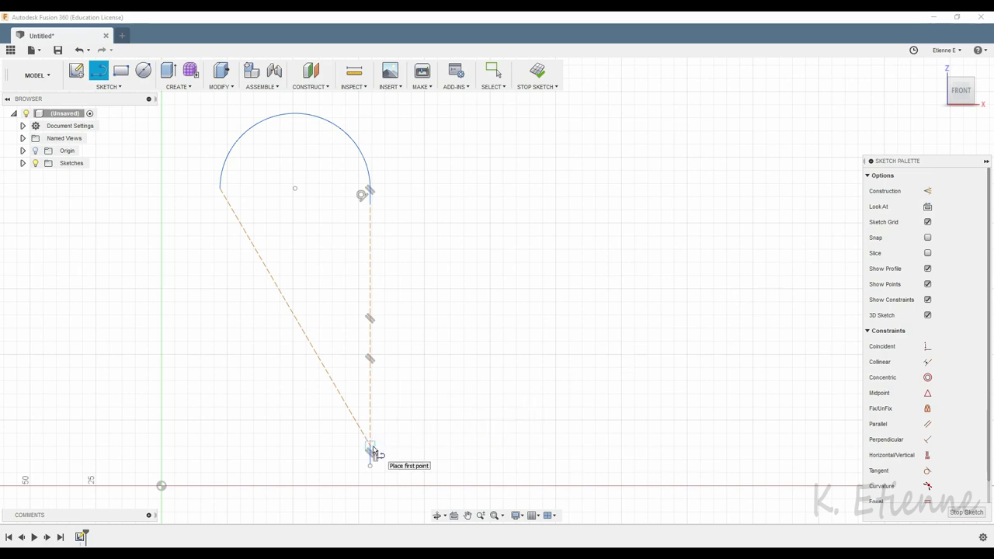
left_click_drag(370, 449, 298, 319)
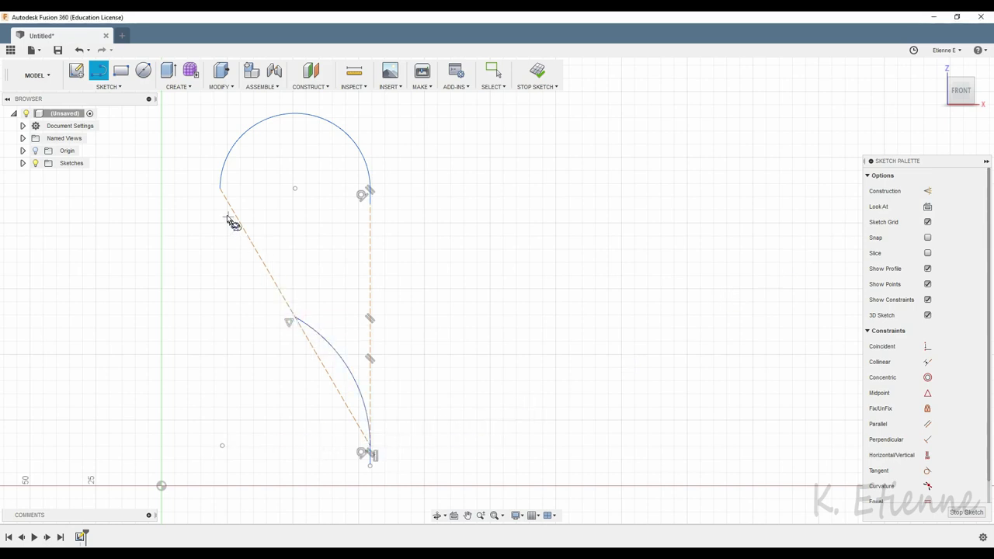
left_click_drag(222, 188, 298, 320)
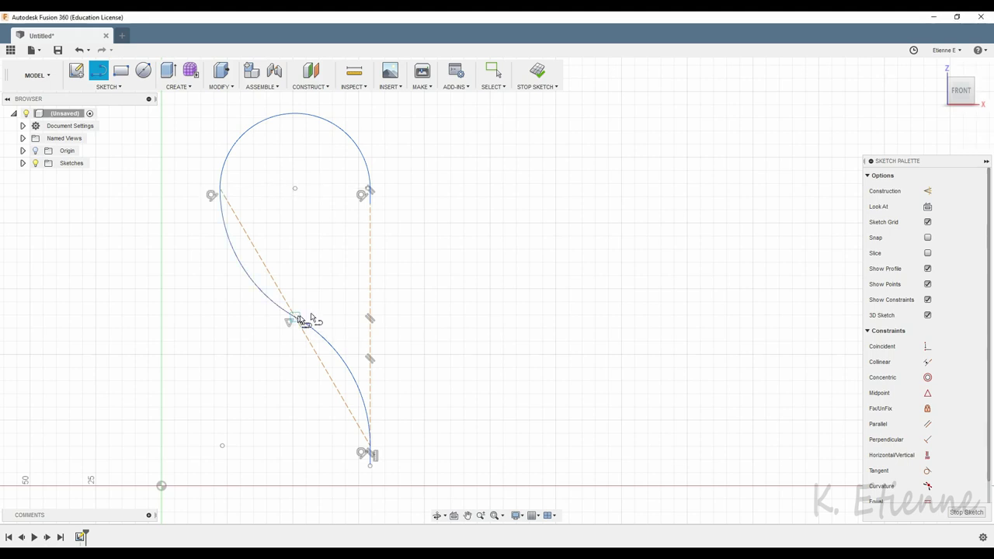
Select the top semicircle and both short end segments for Move/Copy
right_click(561, 237)
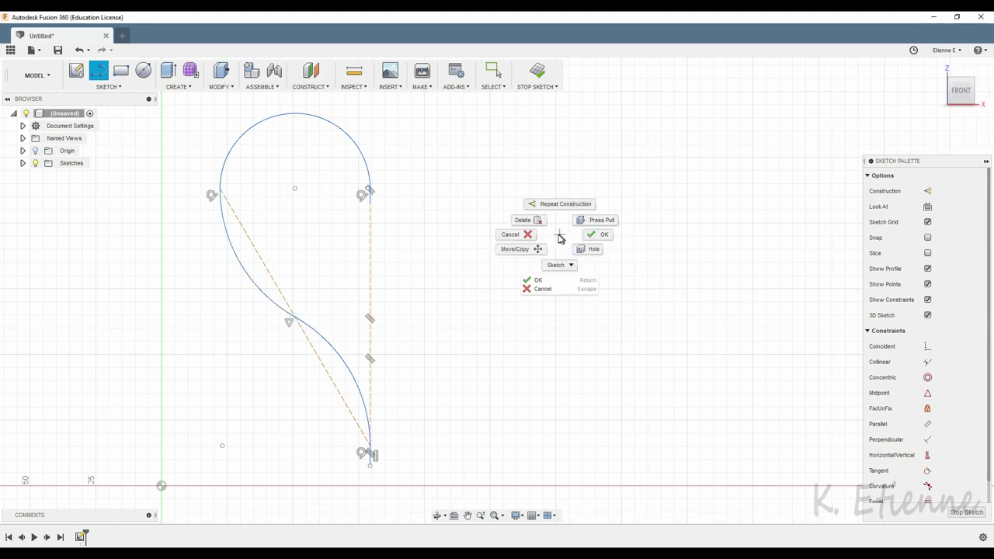
left_click(509, 232)
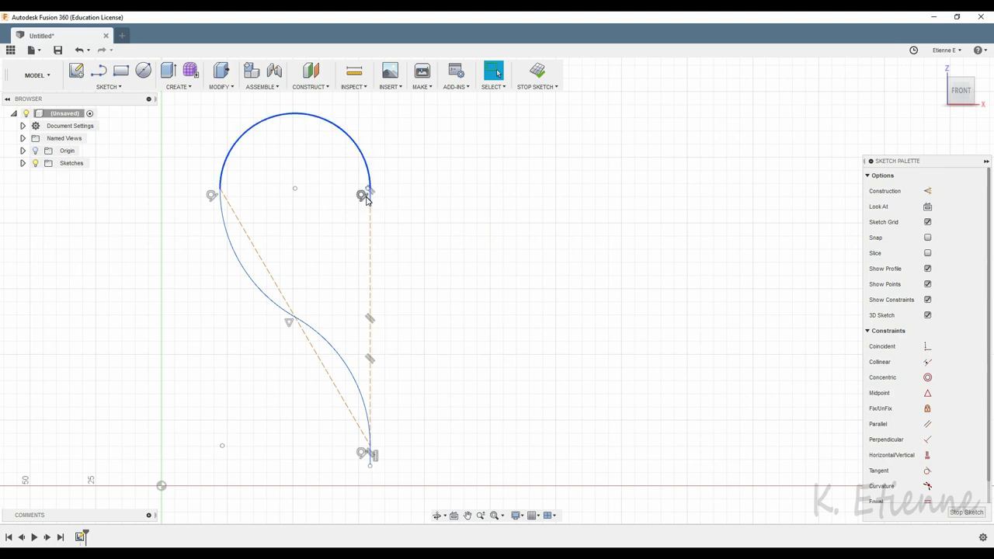
left_click(369, 171)
right_click(368, 170)
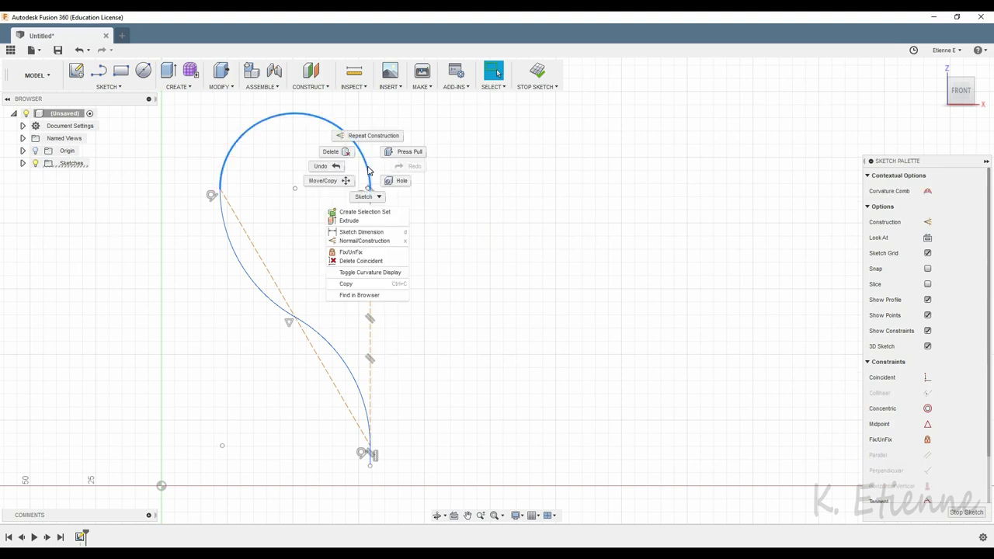
left_click(320, 180)
left_click(372, 200)
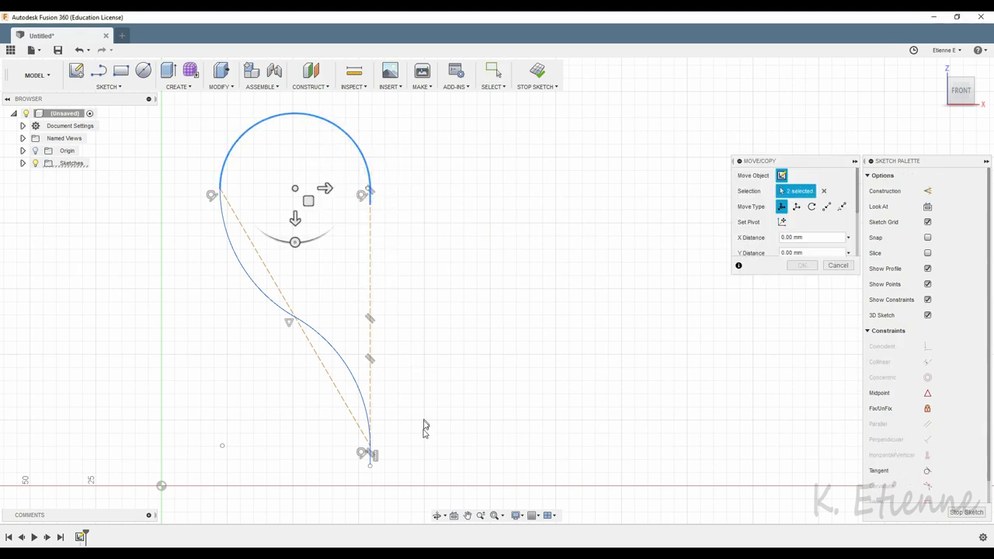
left_click(372, 458)
Create a copy rotated 180° and snap it point-to-point onto the profile
left_click_drag(817, 164, 800, 172)
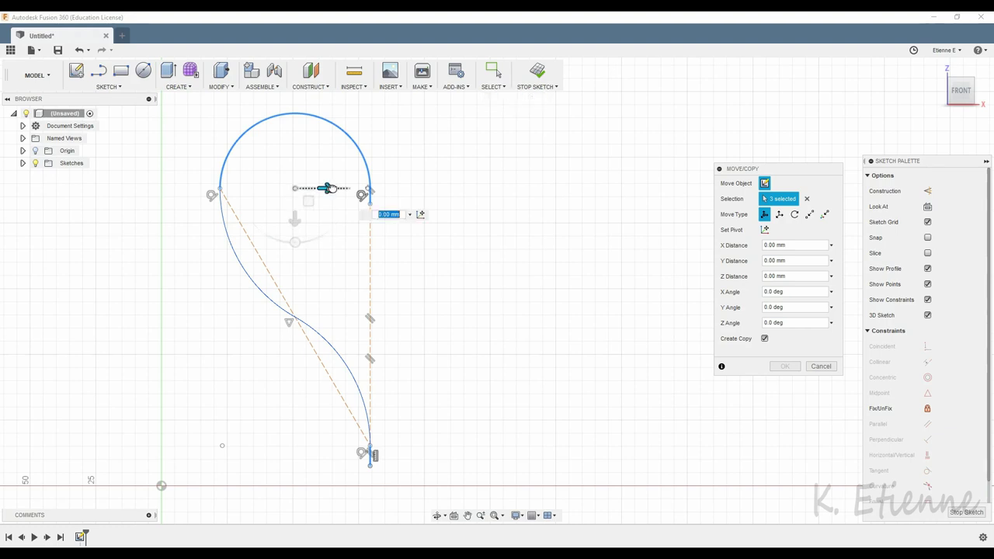
left_click_drag(330, 188, 469, 188)
left_click_drag(438, 241, 438, 148)
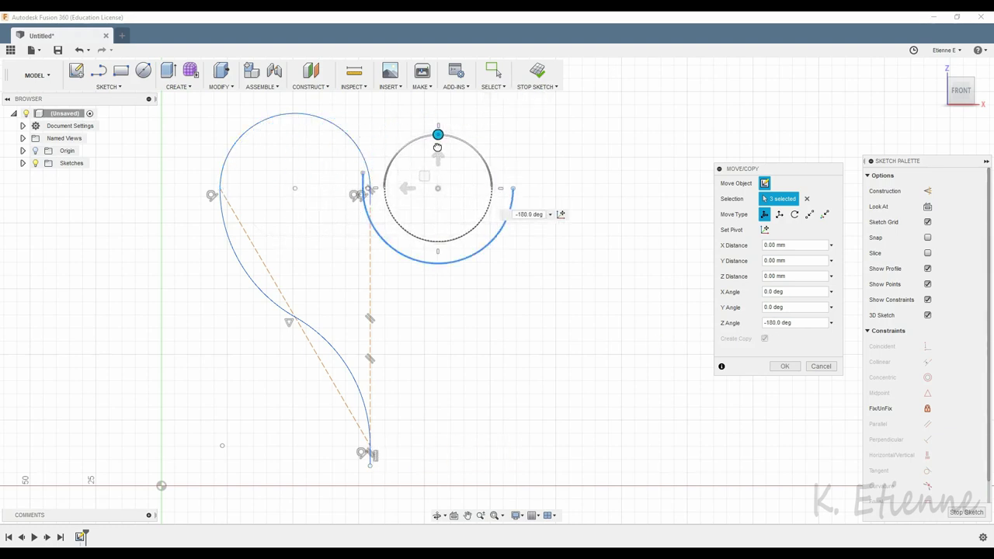
mouse_move(437, 178)
left_mouse_down()
mouse_move(462, 424)
mouse_move(528, 457)
left_mouse_up()
left_click(810, 215)
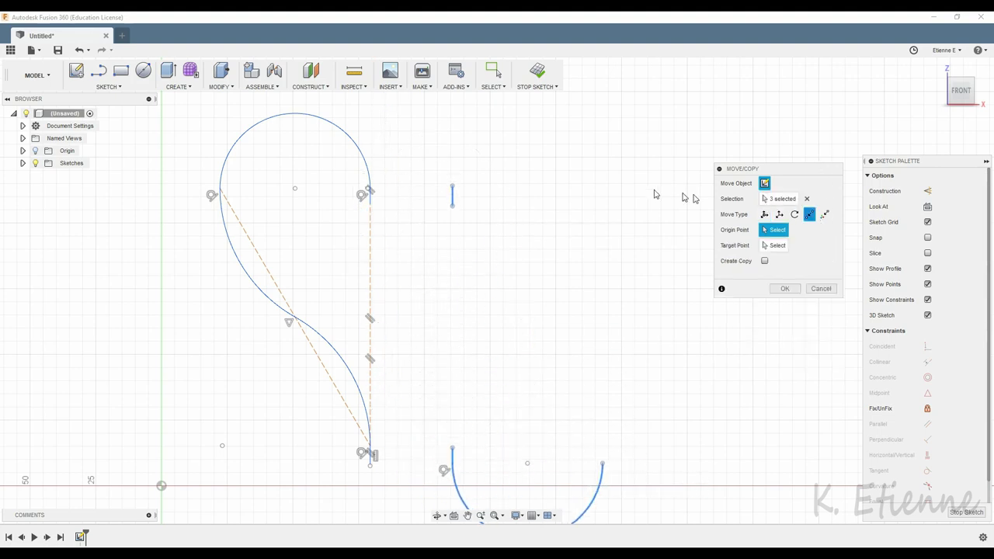
left_click(452, 186)
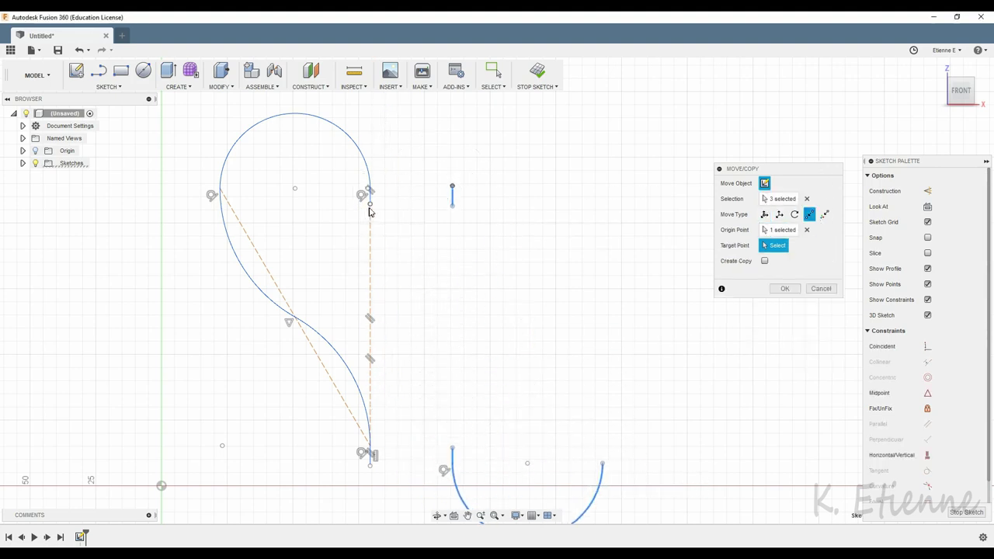
left_click(370, 205)
Shift the copy to an X distance of about 9.847 mm and confirm the move
left_click(765, 215)
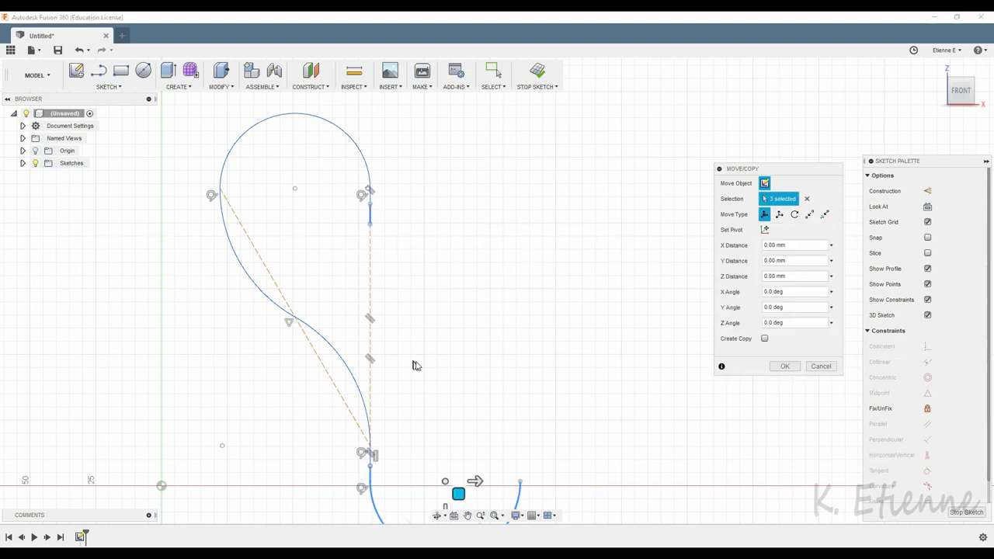
left_click_drag(477, 482, 506, 482)
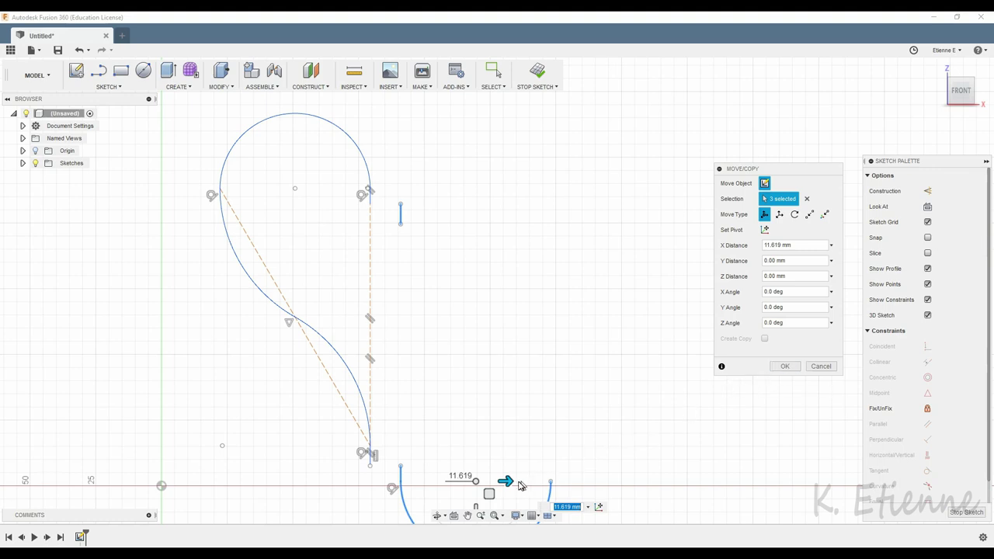
left_click_drag(507, 481, 502, 482)
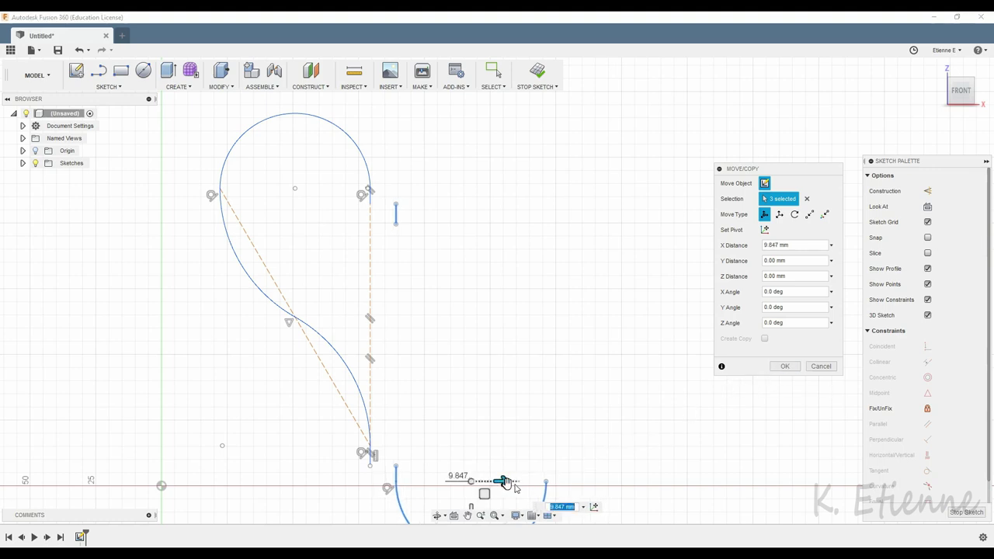
left_click(784, 366)
scroll(393, 196, "up", 3)
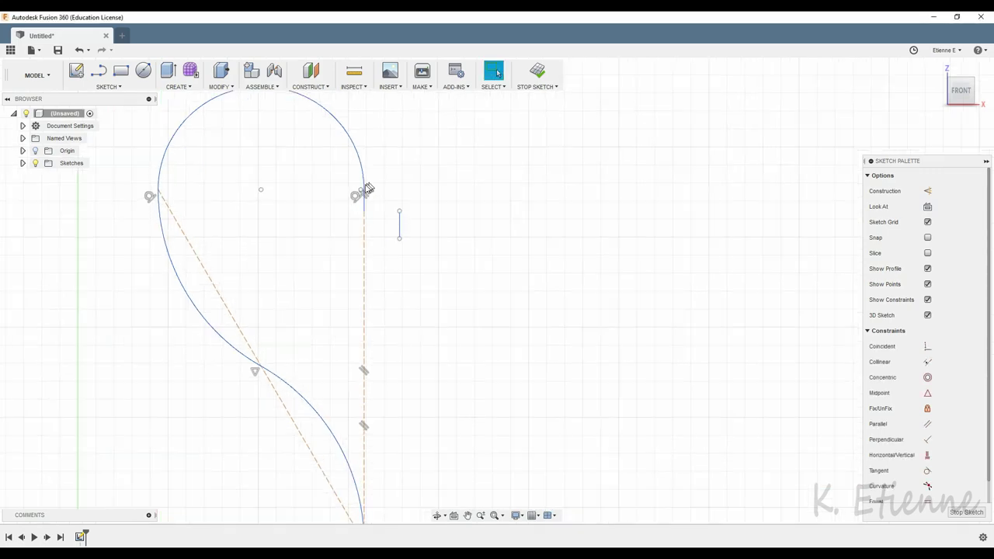
scroll(393, 196, "up", 2)
scroll(419, 202, "up", 1)
Offset the short vertical line by 2 mm to sit beside the S-curve's top
left_click(109, 86)
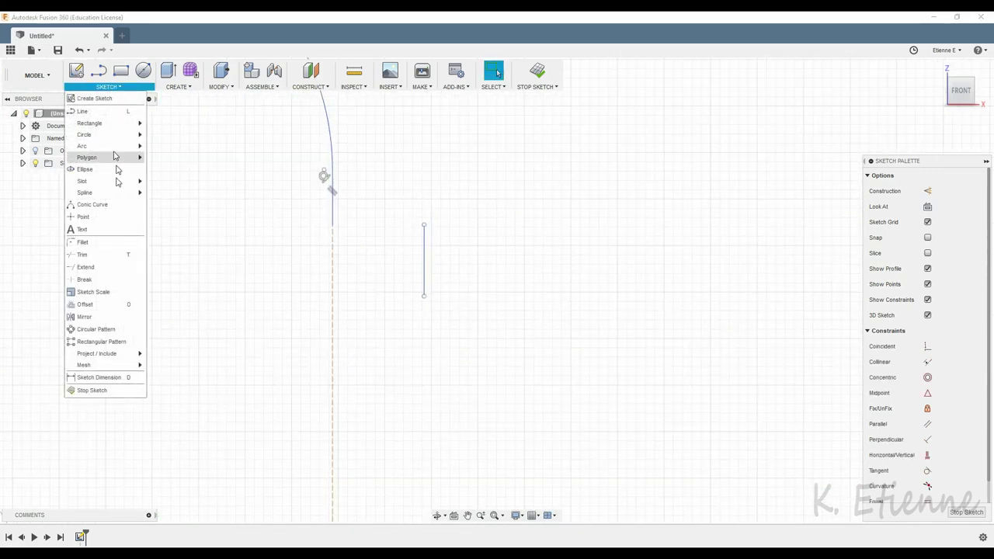
left_click(115, 305)
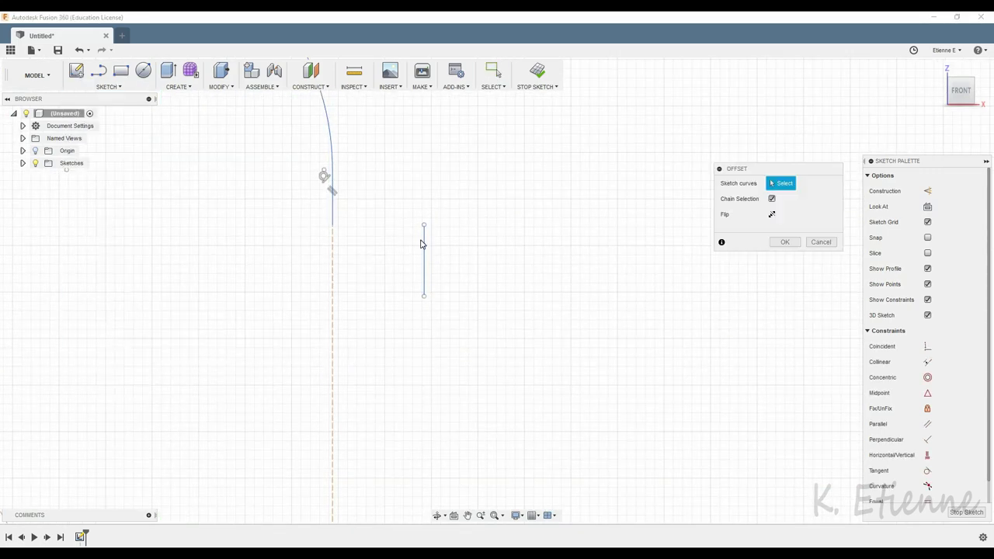
left_click(423, 244)
left_click(832, 212)
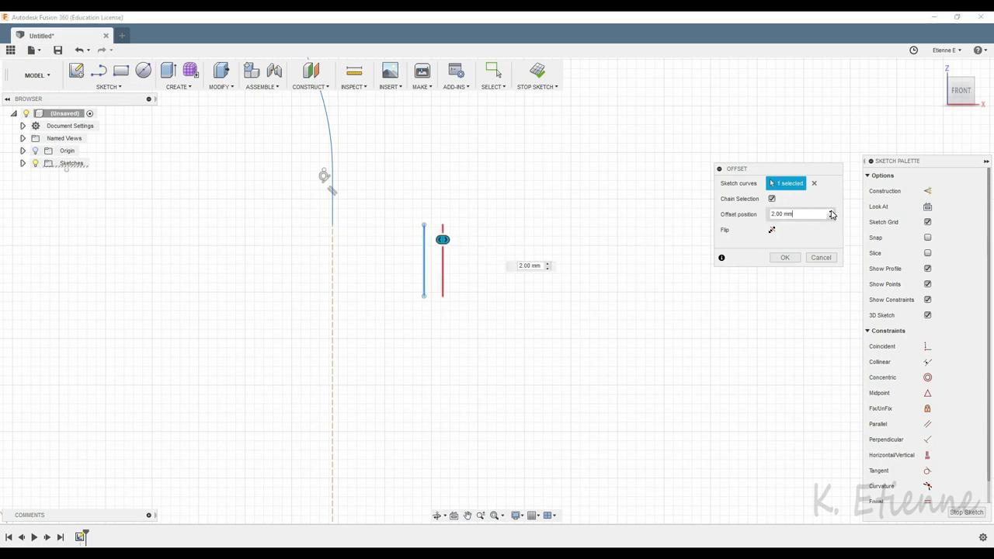
left_click(785, 257)
scroll(435, 207, "down", 2)
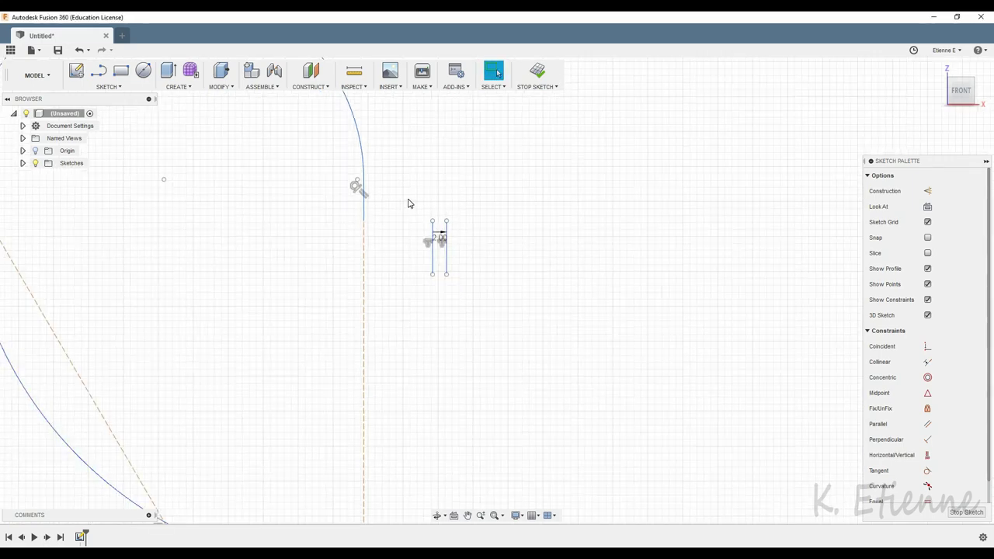
Check the short line's context options, dismiss the menu, and zoom out
right_click(433, 265)
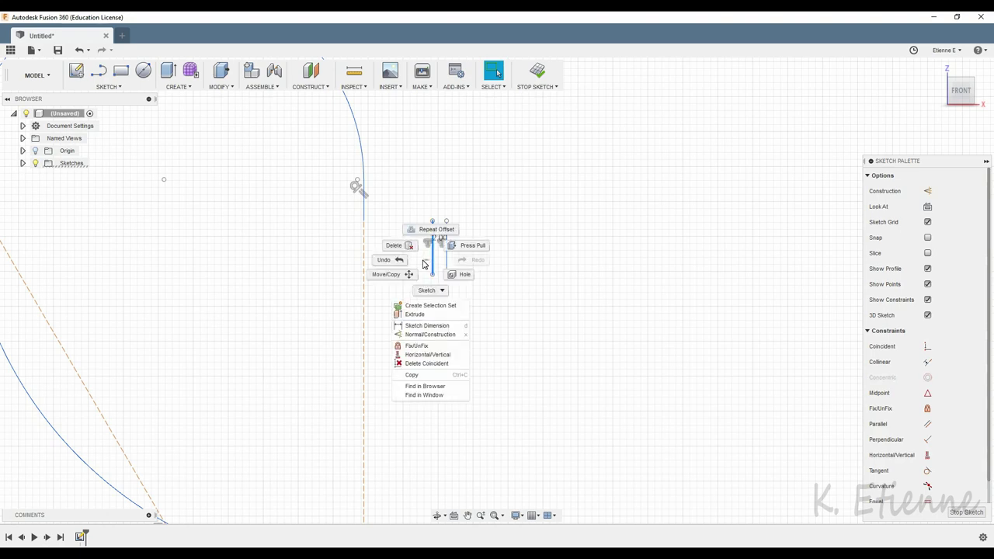
key("Escape")
scroll(428, 222, "down", 3)
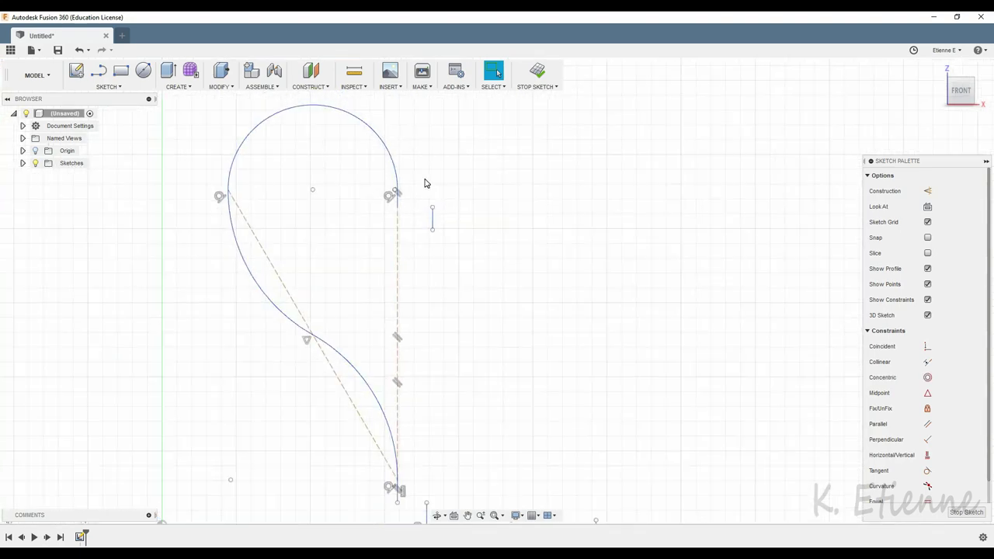
Draw a diagonal construction guide from the bottom arc to the short line, then two tangent arcs along it
scroll(425, 184, "down", 2)
left_click(98, 72)
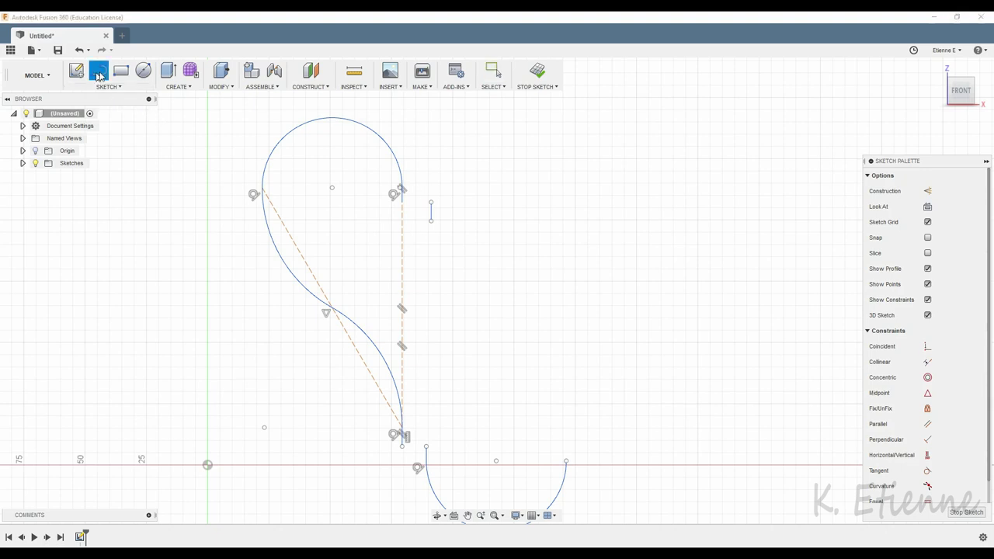
left_click(930, 194)
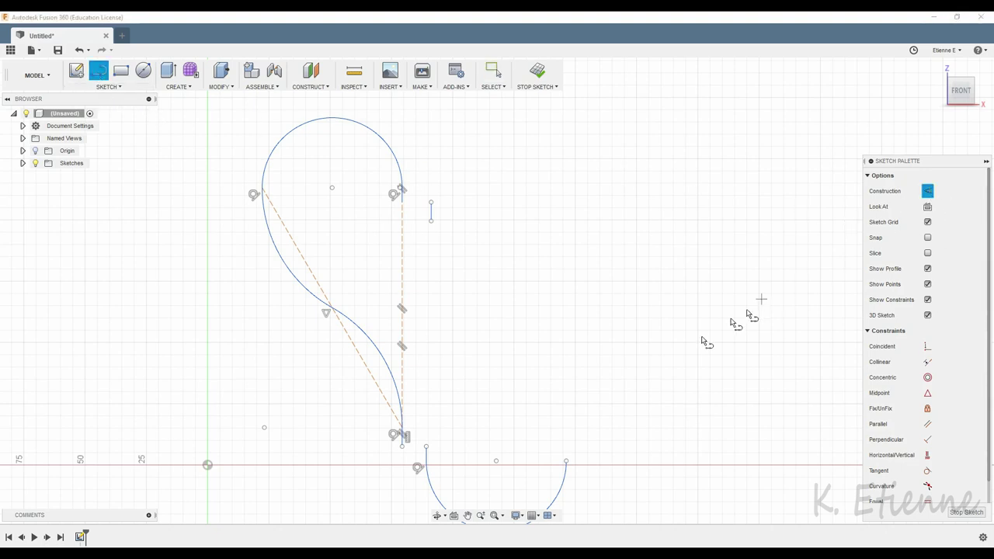
left_click(567, 464)
left_click(432, 222)
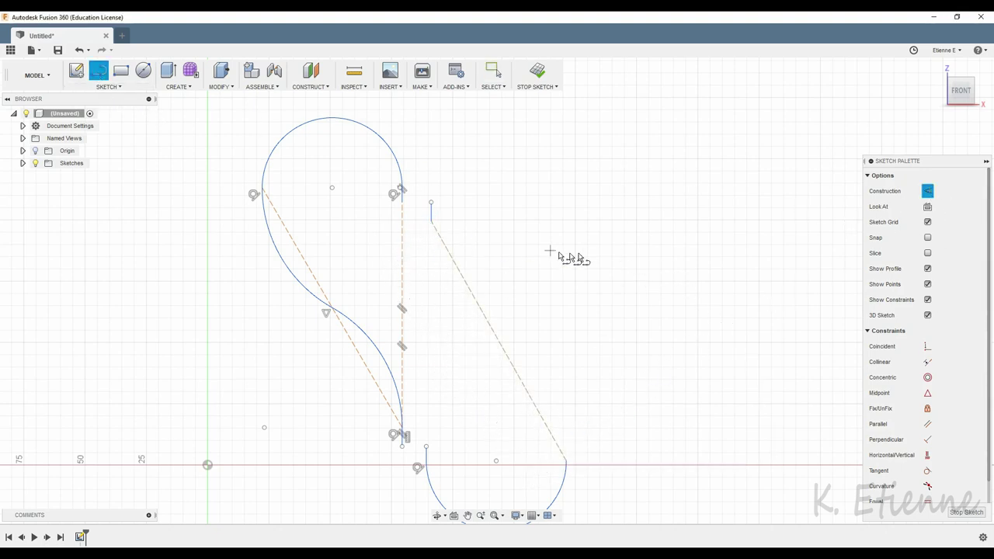
left_click(929, 193)
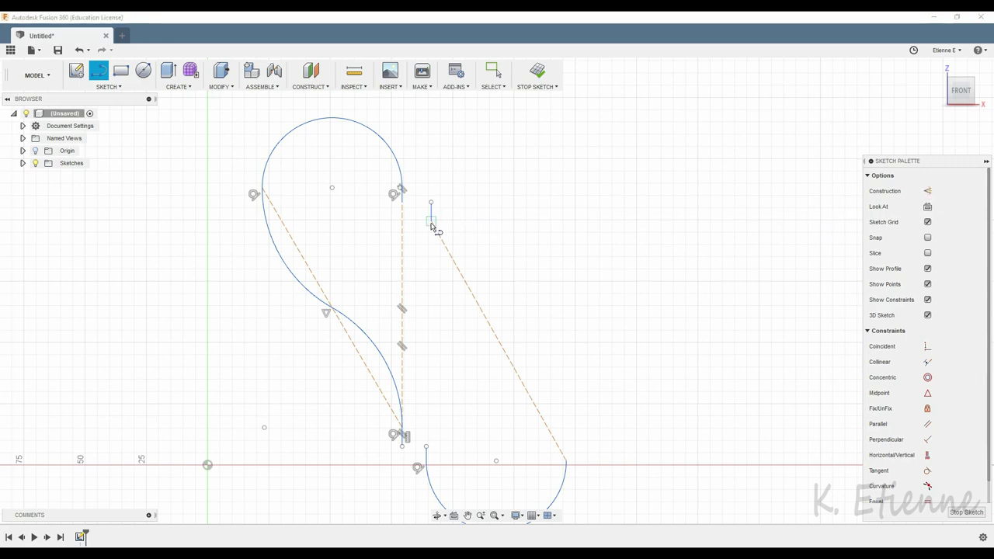
left_click_drag(432, 221, 498, 342)
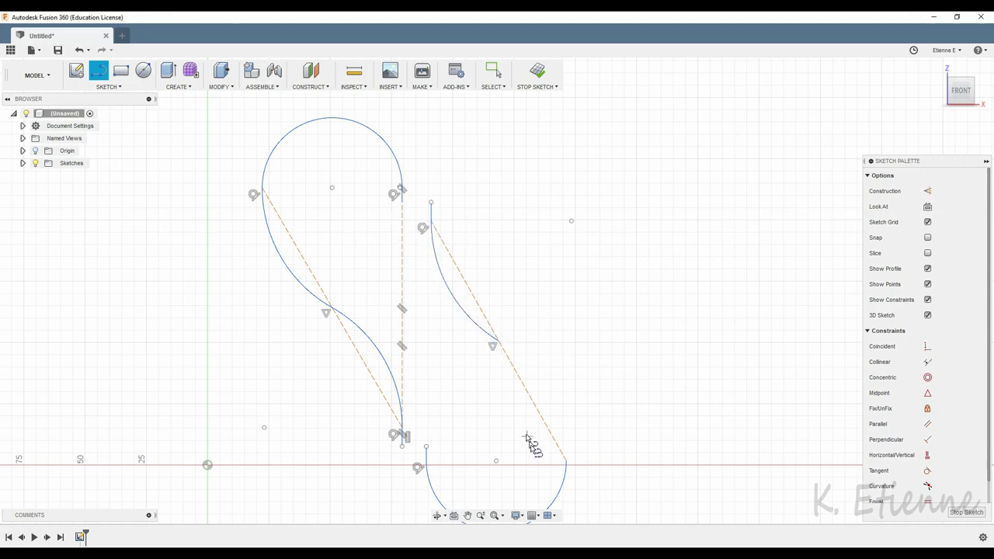
left_click_drag(566, 464, 502, 343)
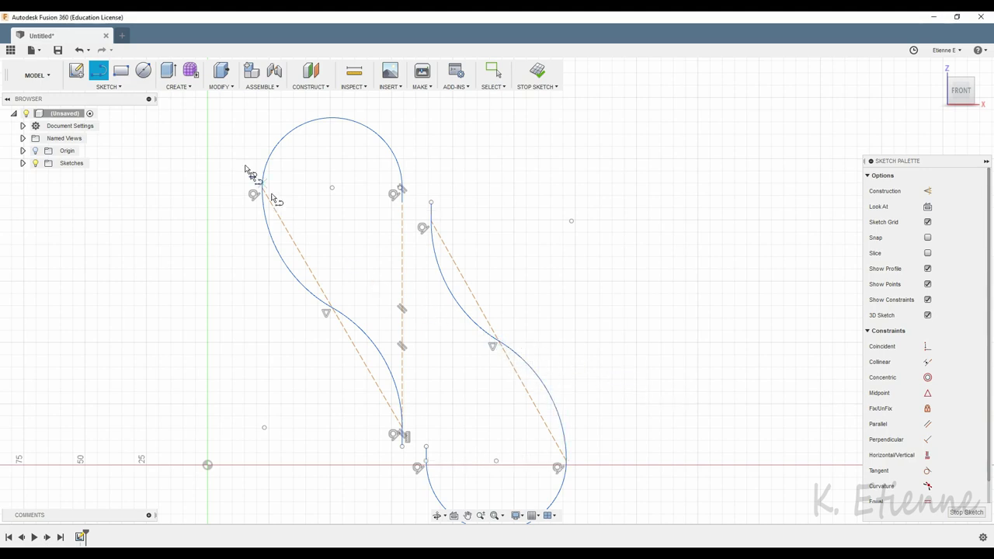
scroll(409, 158, "down", 2)
Offset the right S-curve and bottom arc chain 2 mm inward, flipped to the inside
left_click(109, 87)
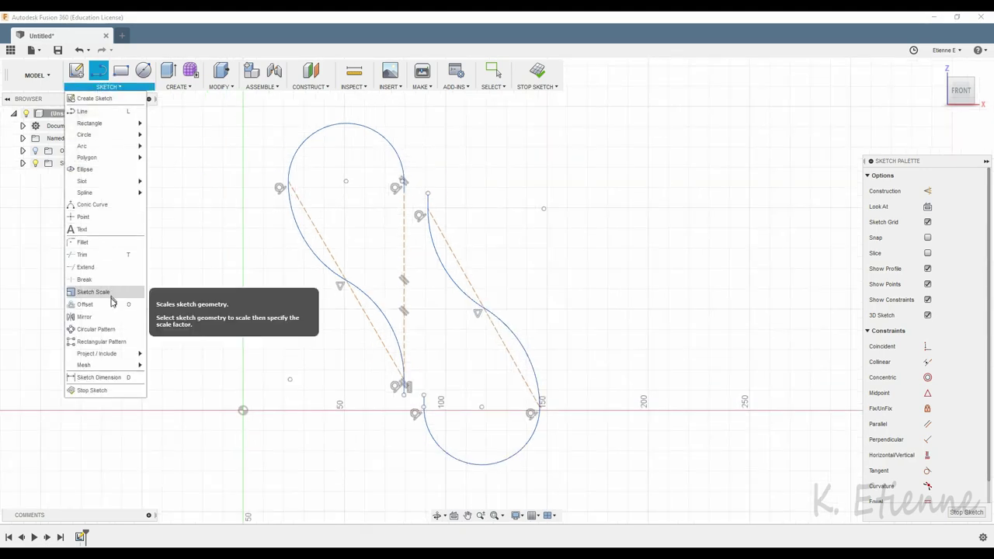
left_click(93, 290)
left_click(531, 436)
mouse_move(798, 213)
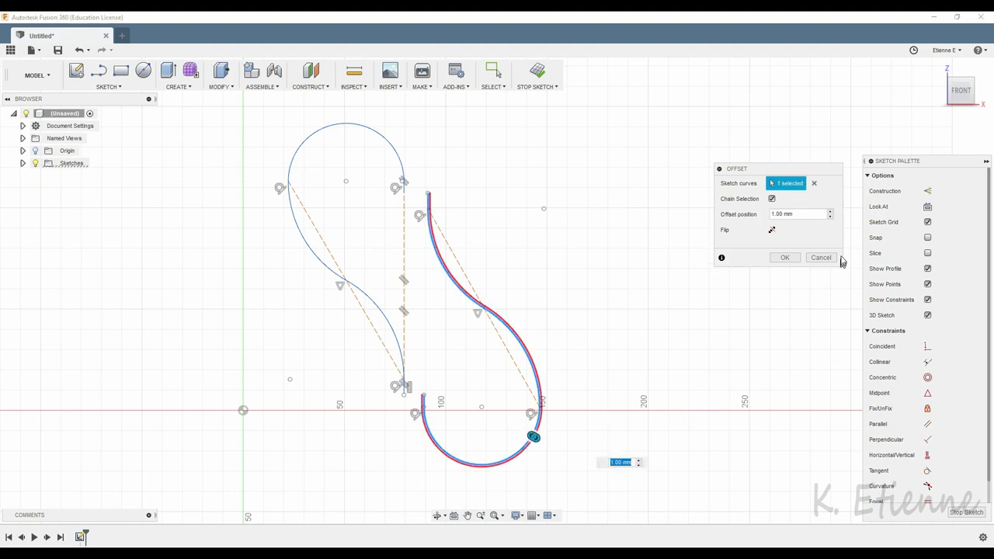
type("2")
key("Return")
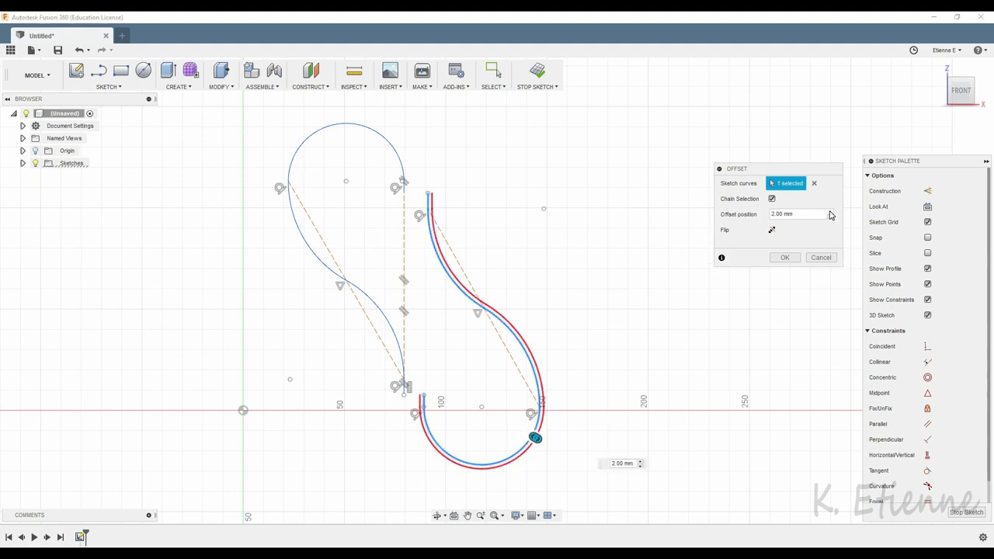
left_click(772, 230)
left_click(785, 258)
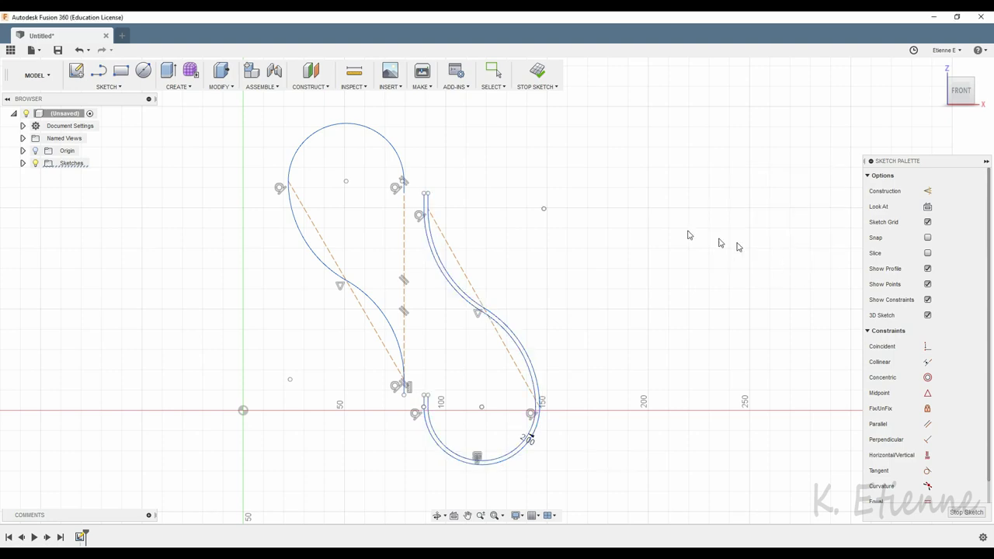
Draw a short line joining the top ends of the two parallel curves
left_click(98, 71)
scroll(453, 165, "up", 2)
scroll(453, 166, "up", 3)
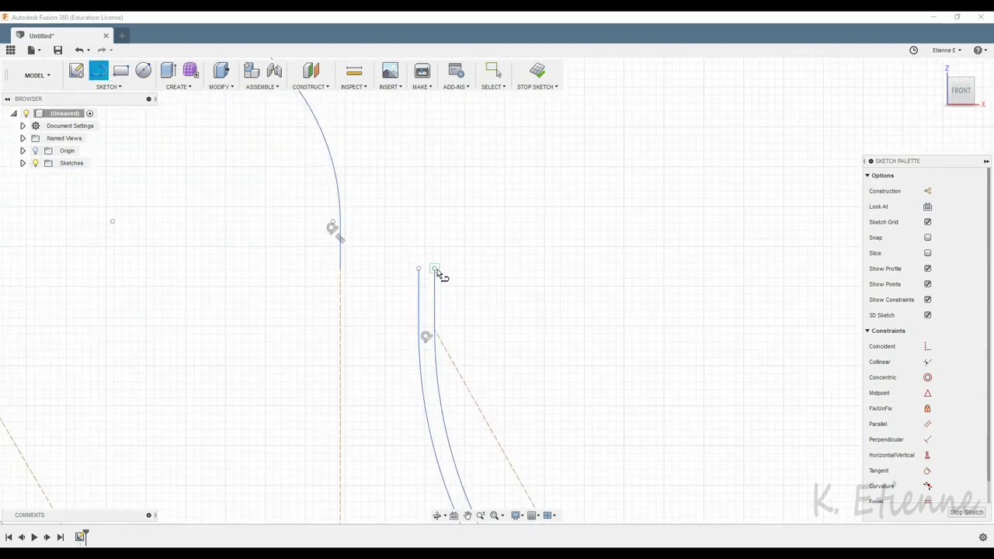
left_click(435, 270)
left_click(420, 269)
Cap the lower curve ends to close the profile and finish the sketch
mouse_move(384, 377)
middle_mouse_down()
mouse_move(477, 112)
mouse_move(466, 381)
mouse_move(471, 174)
middle_mouse_up()
key("l")
middle_click_drag(477, 426, 487, 212)
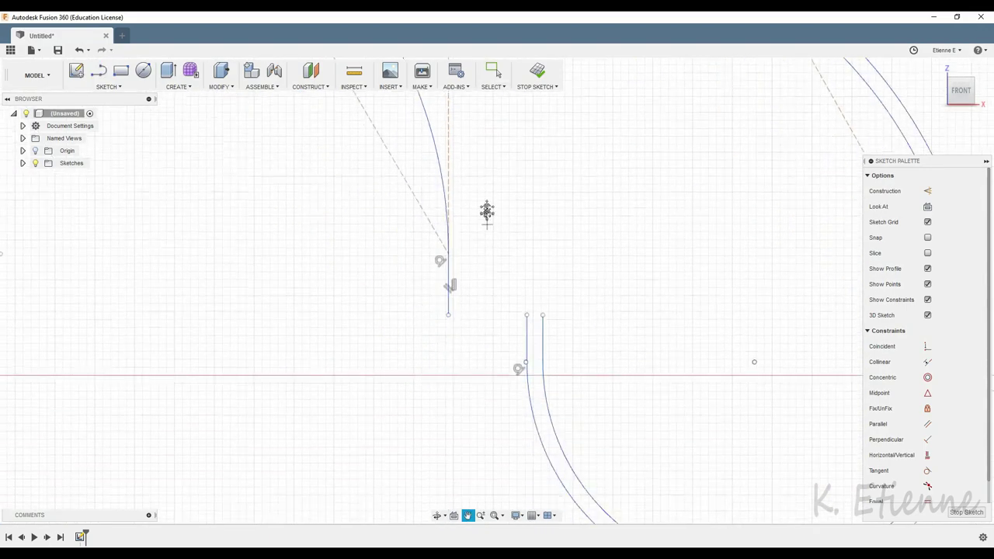
left_click(542, 283)
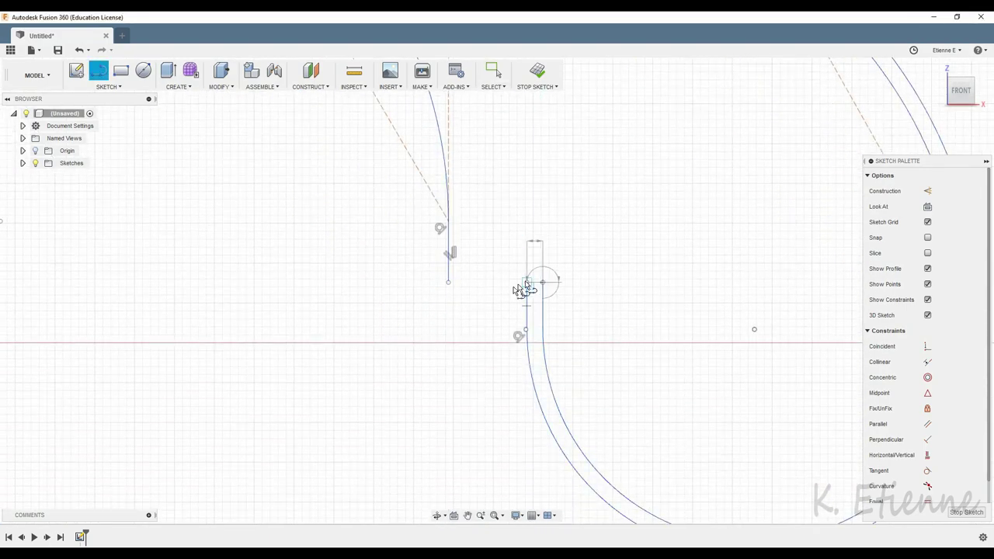
left_click(527, 283)
scroll(332, 328, "down", 2)
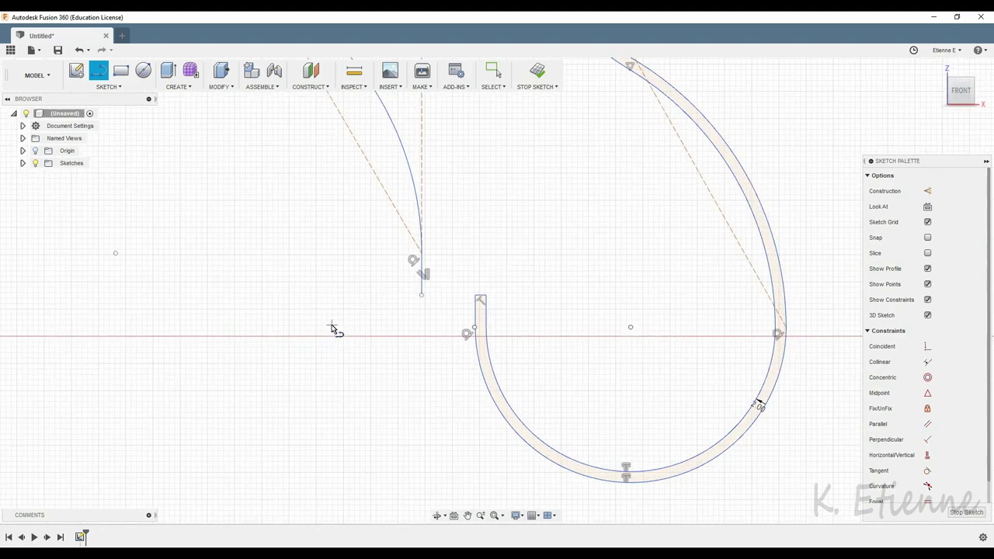
left_click(939, 510)
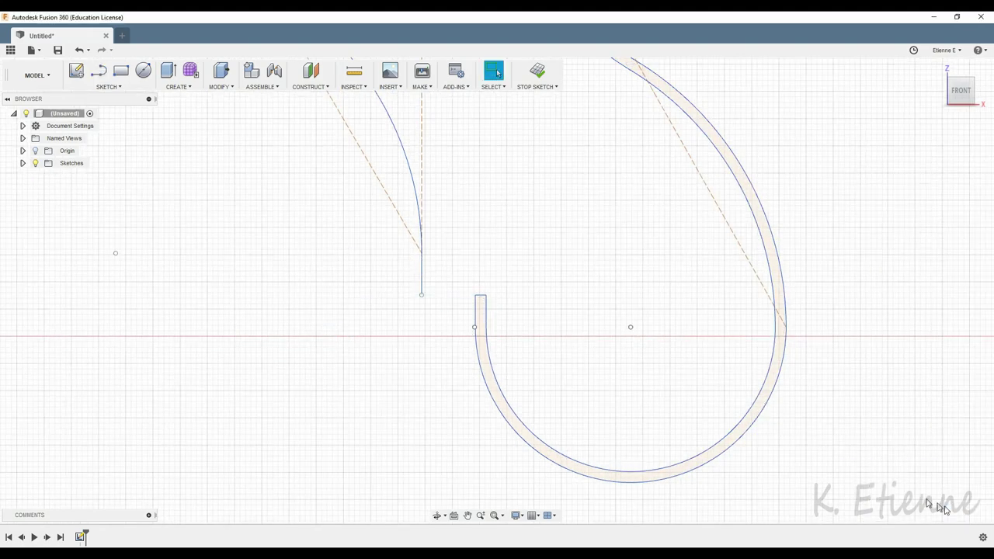
Revolve the shaded profile 360° about the vertical line, then orbit to view the body
left_click(176, 87)
left_click(184, 137)
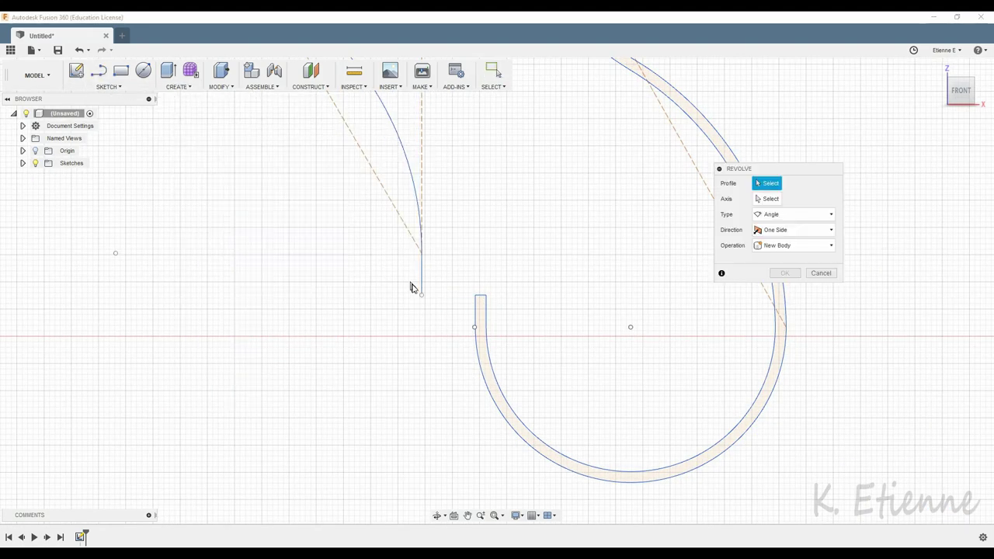
left_click(480, 316)
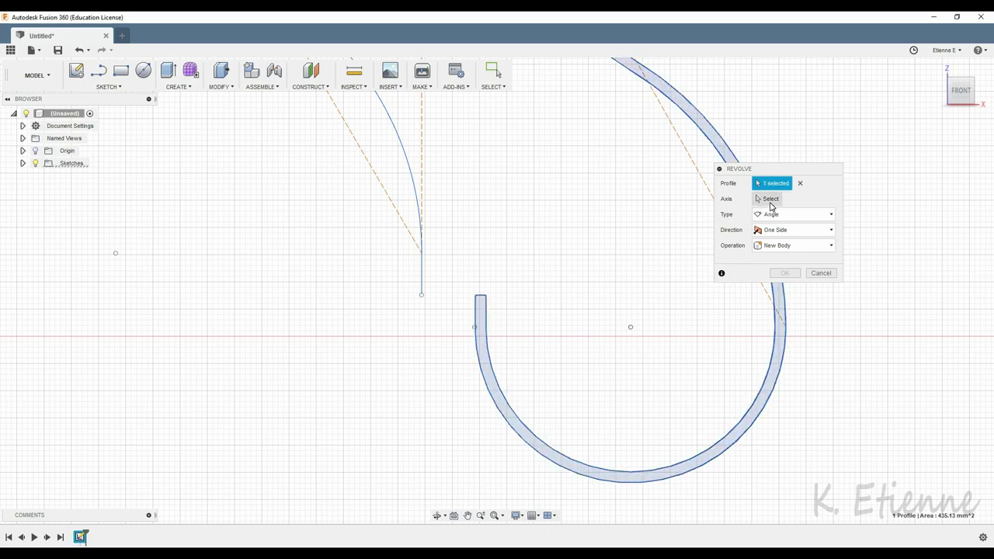
left_click(770, 201)
left_click(422, 138)
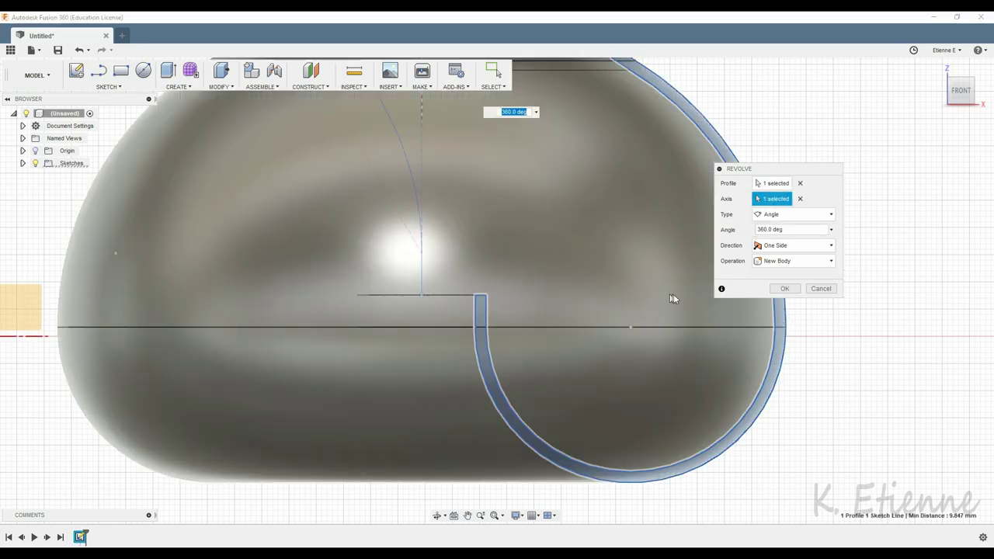
left_click(783, 288)
middle_click_drag(636, 259, 319, 201, "shift")
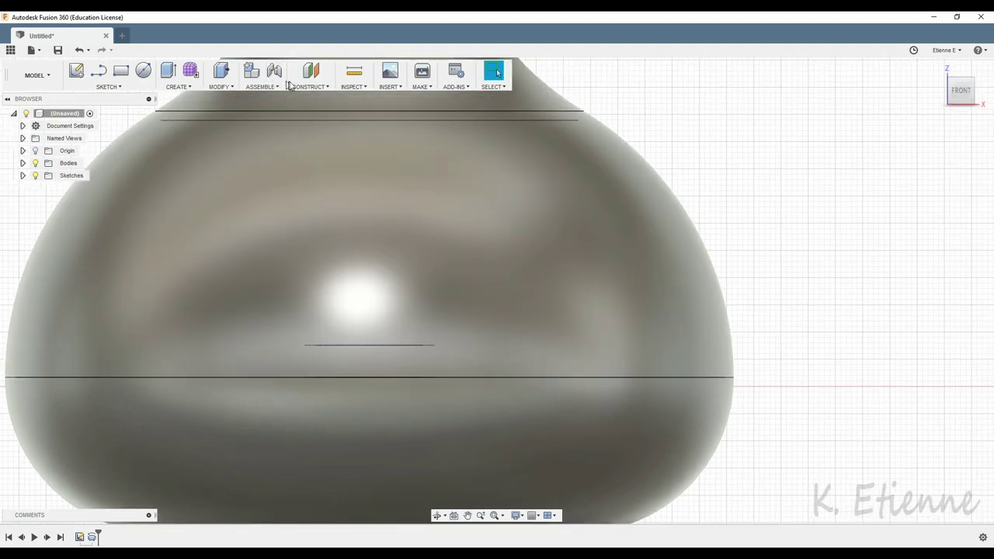
Add a Section Analysis on the XZ origin plane, shifted to about -5.1 mm, and fit the view
left_click(351, 87)
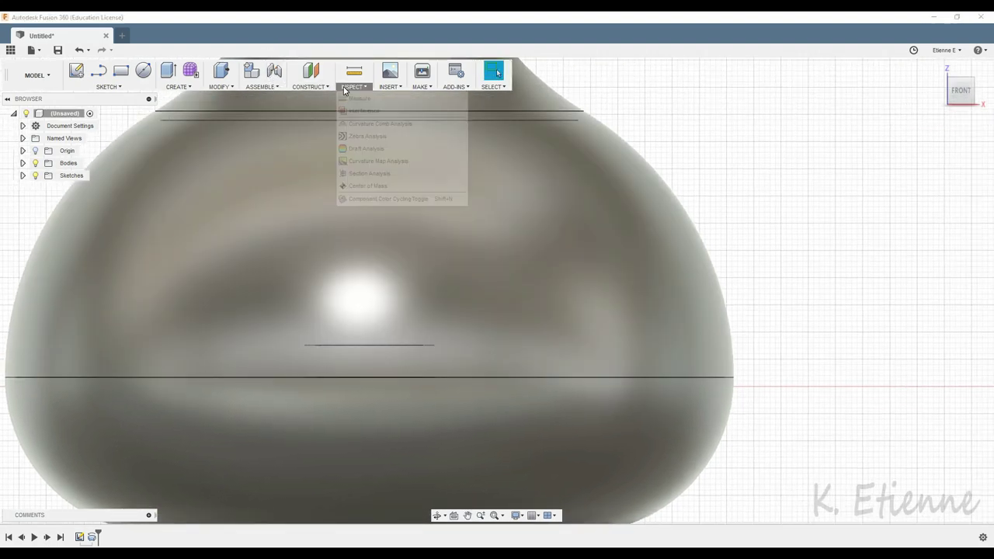
left_click(369, 177)
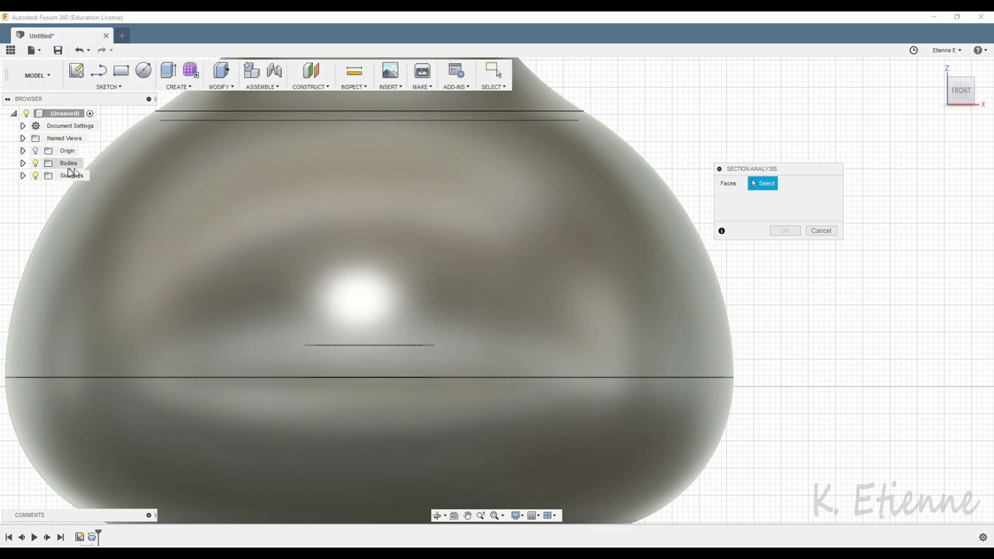
left_click(23, 163)
left_click(22, 164)
left_click(23, 151)
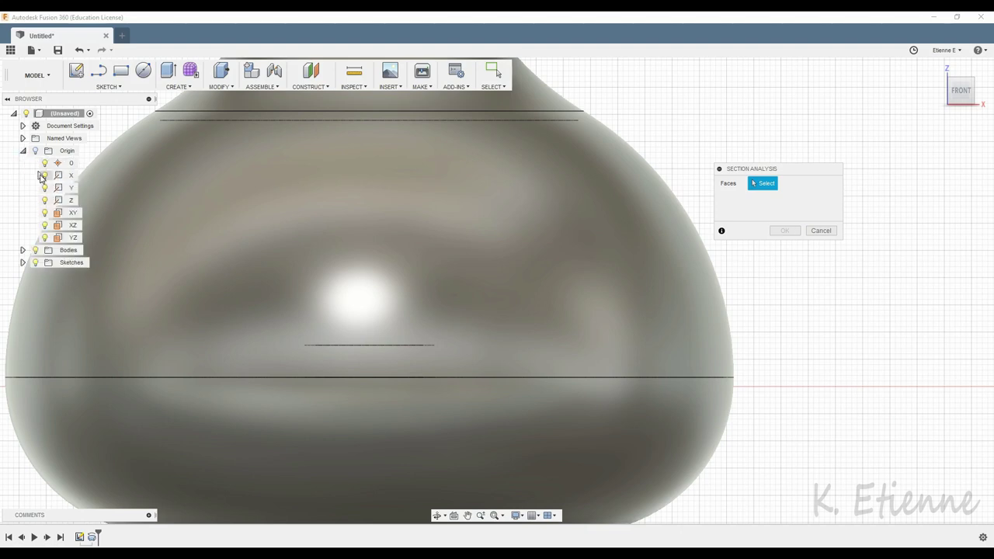
left_click(68, 225)
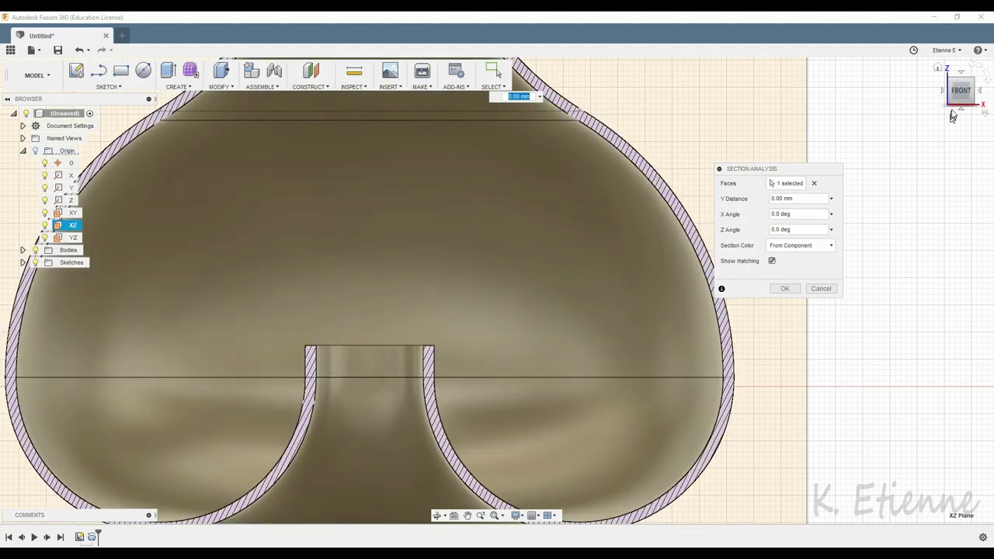
left_click_drag(961, 91, 955, 117)
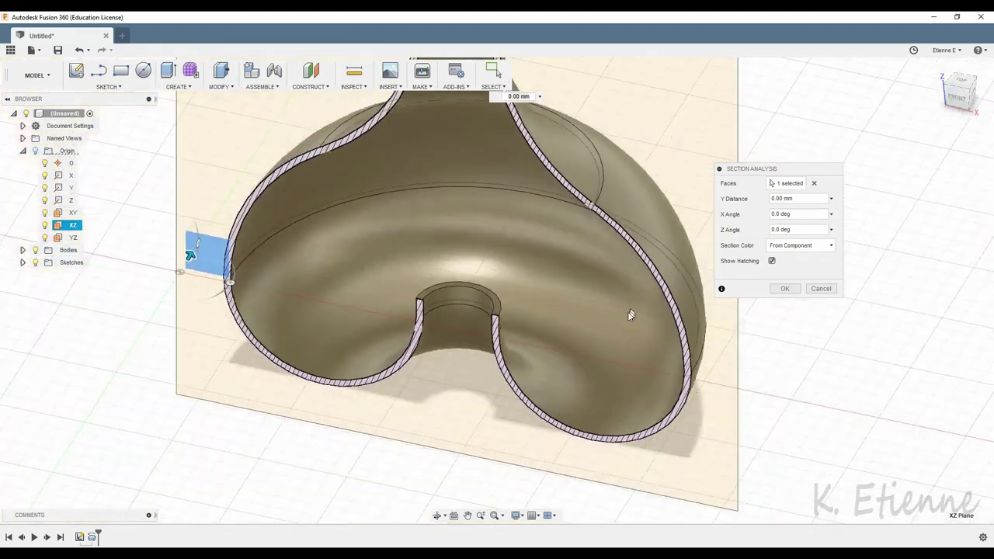
left_click_drag(188, 256, 182, 269)
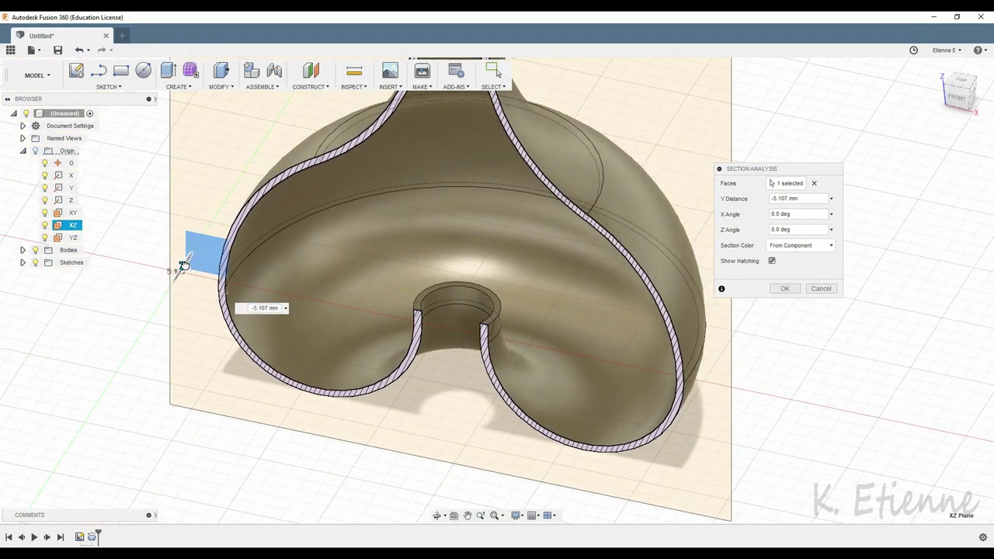
left_click(783, 290)
key("F6")
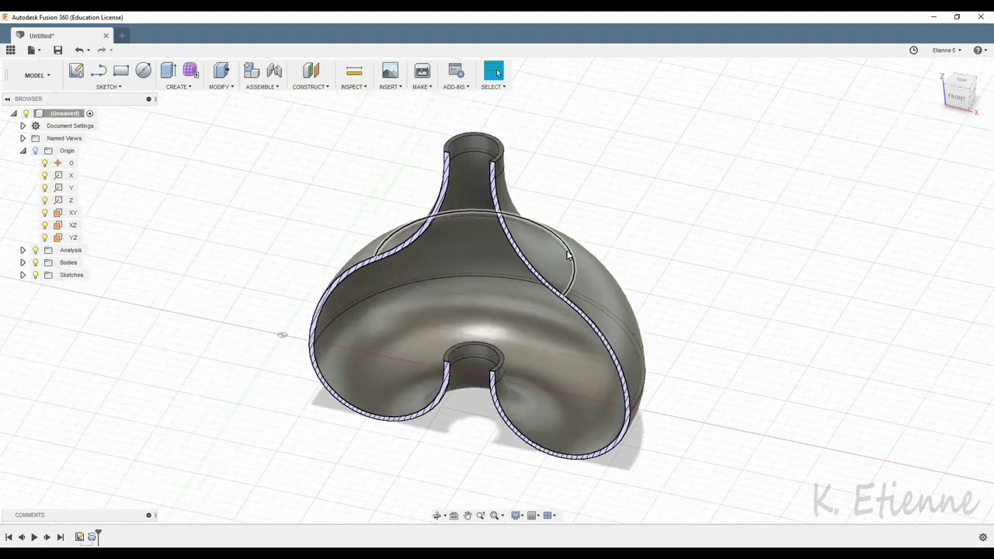
Show Sketch1 and sweep the neck's top ring along the curved sketch path
left_click(22, 151)
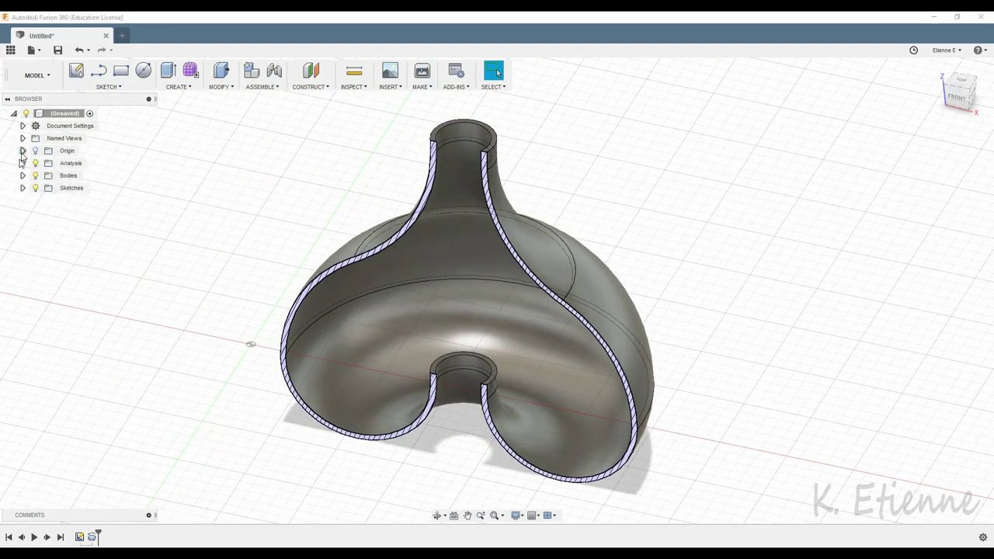
left_click(44, 200)
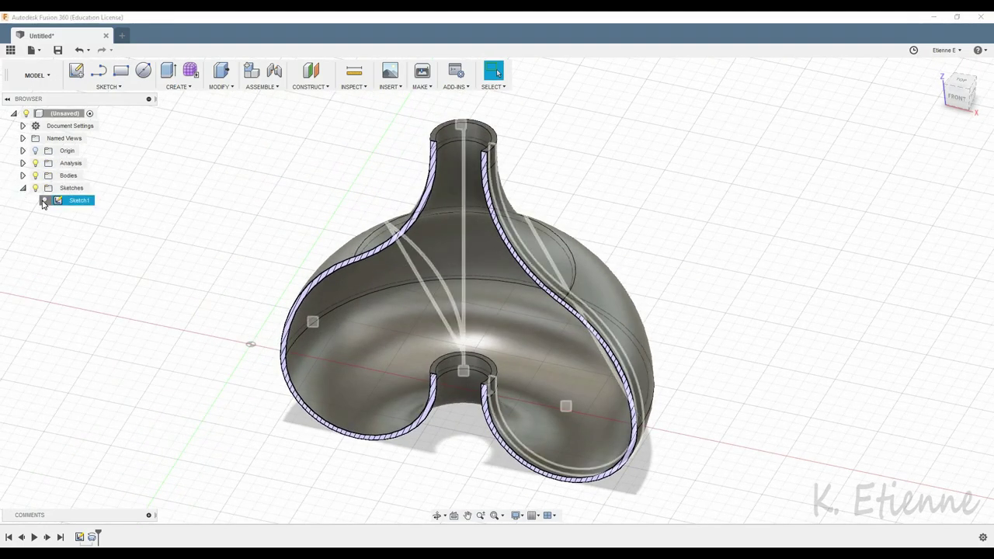
left_click(179, 86)
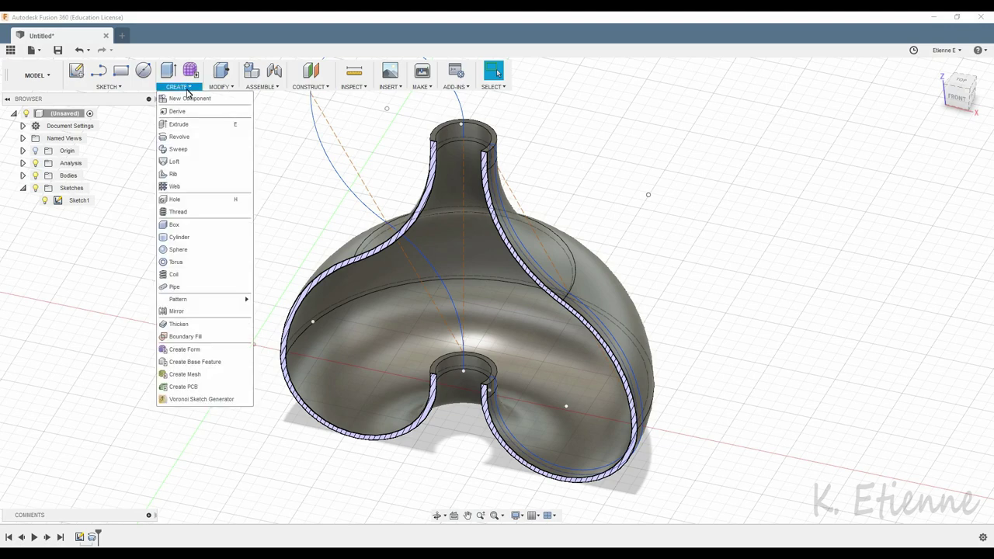
left_click(175, 136)
scroll(482, 120, "up", 3)
scroll(482, 121, "up", 2)
left_click(479, 138)
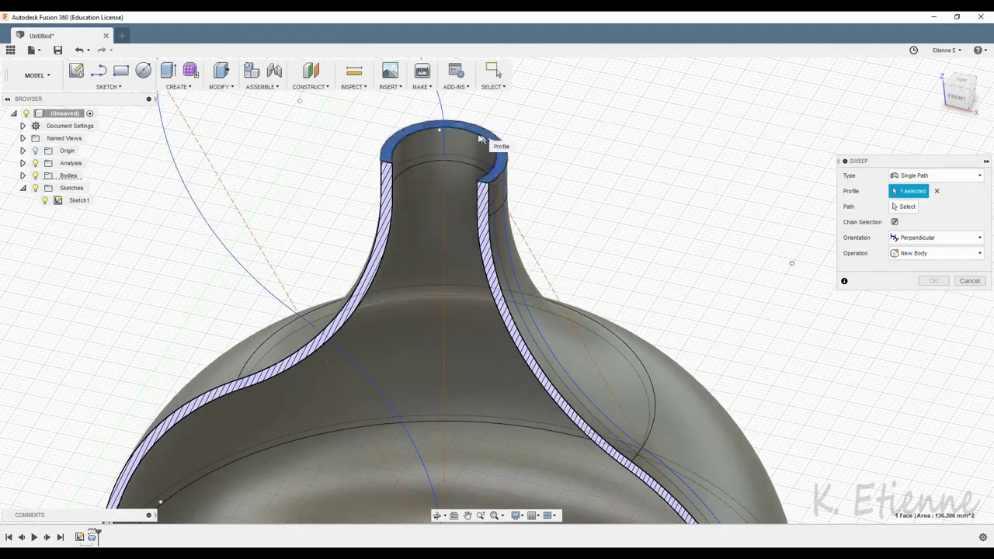
left_click(903, 206)
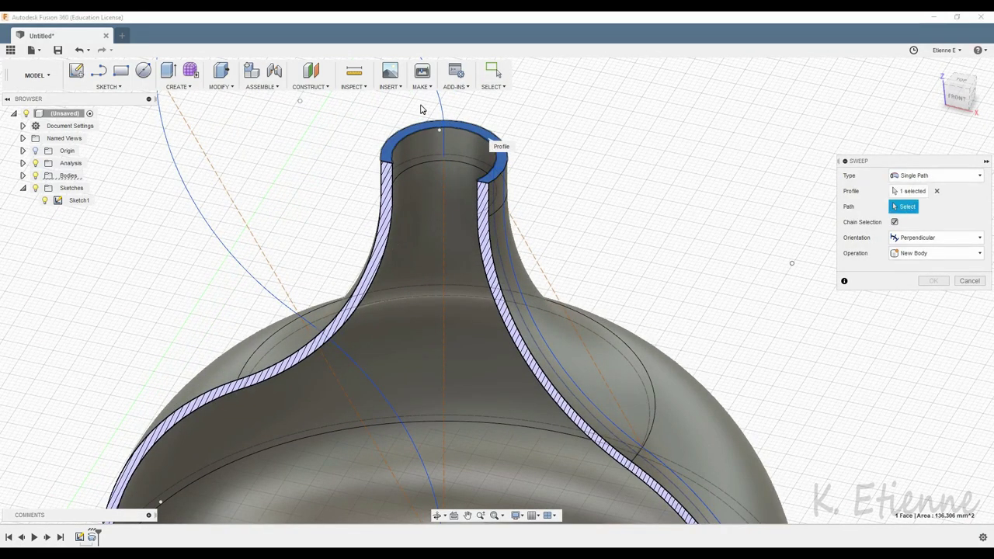
left_click(444, 107)
Set the sweep operation to Join and confirm the handle
scroll(439, 109, "down", 4)
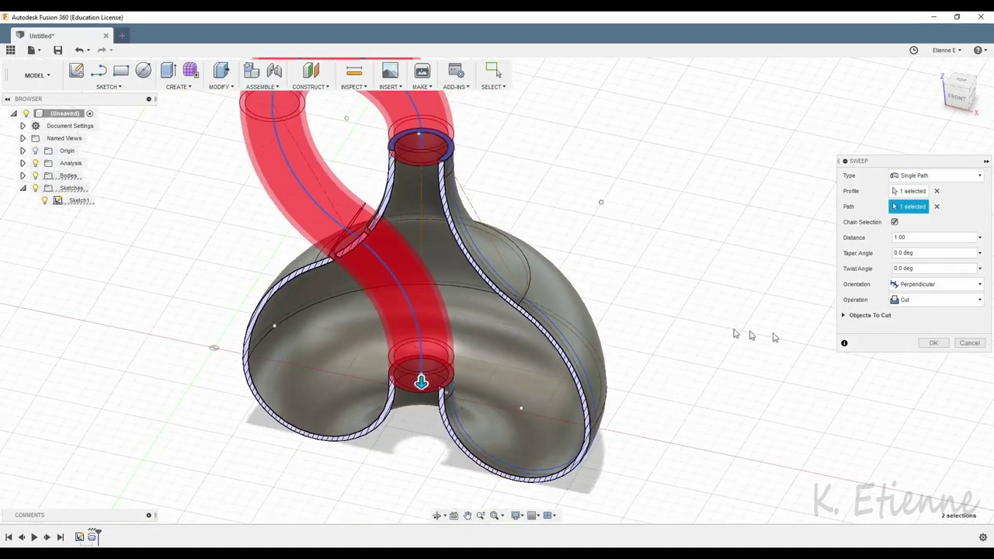
left_click(905, 300)
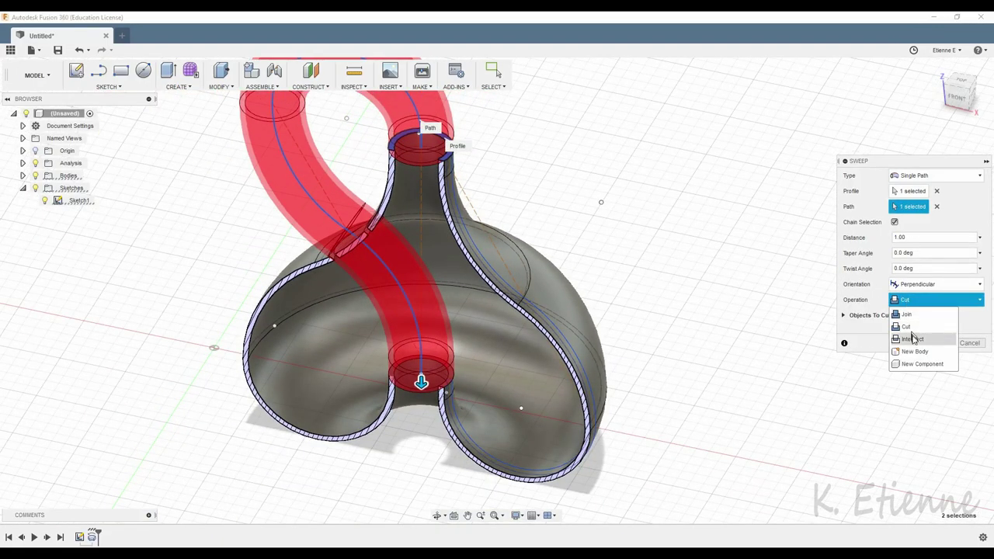
left_click(906, 315)
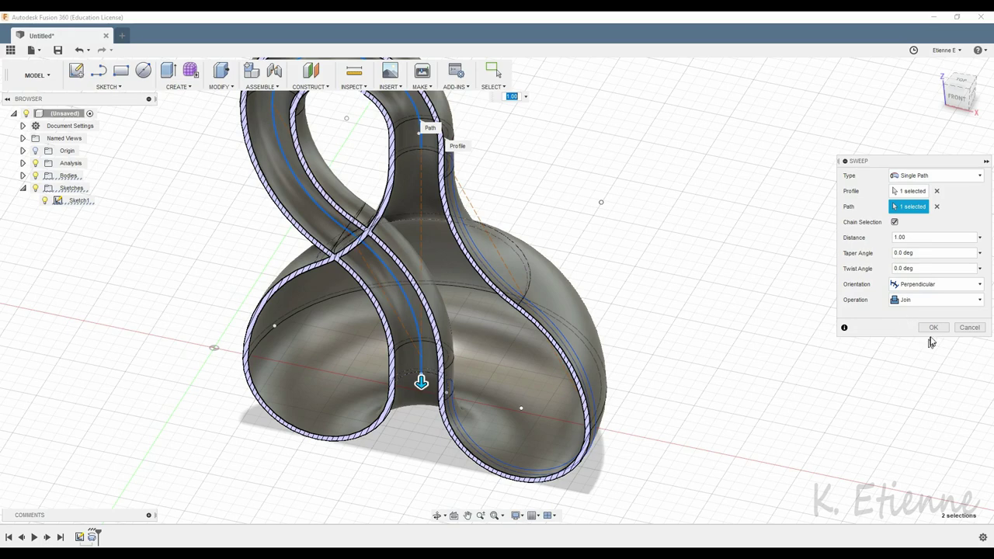
left_click(933, 328)
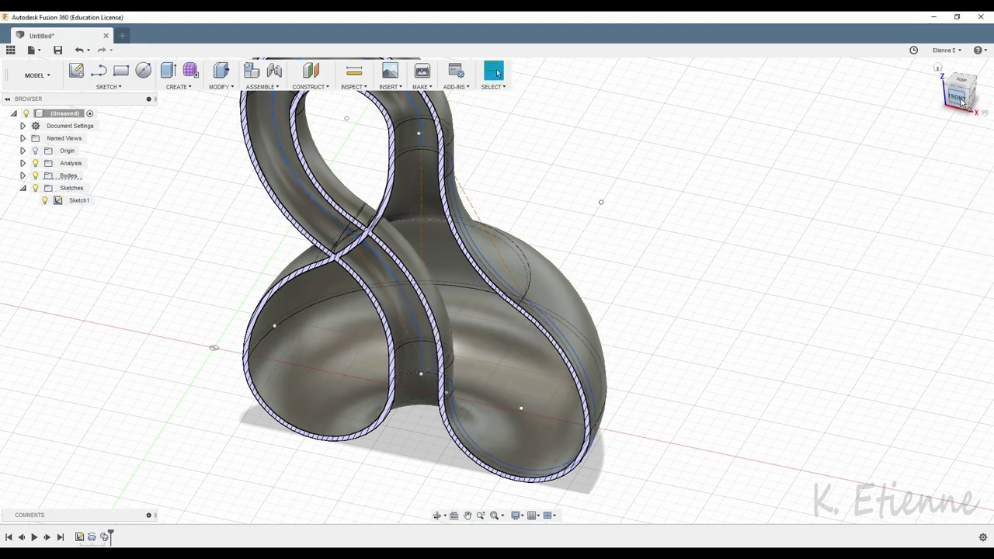
Offset the small face where the handle tube crosses into the bulb by -2 mm
middle_click_drag(497, 284, 420, 299, "shift")
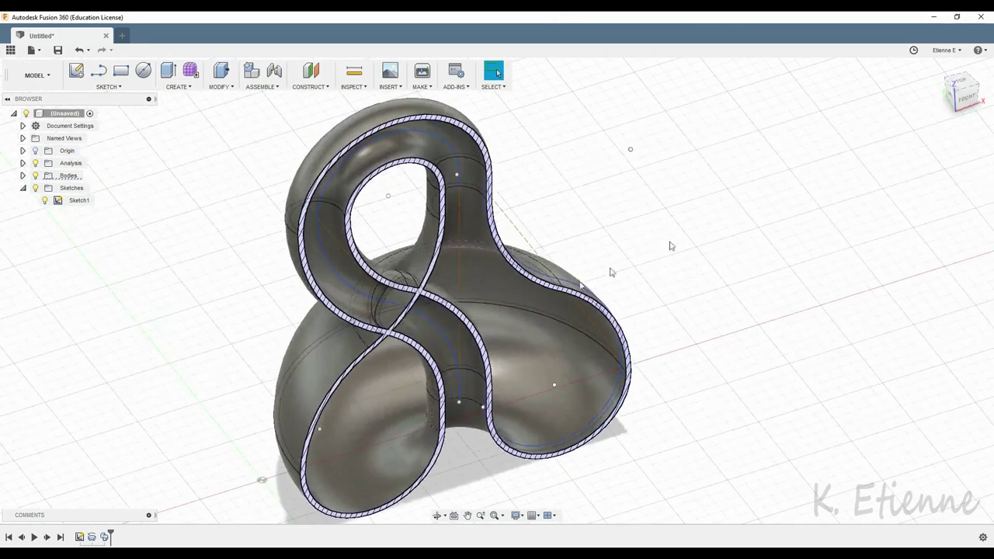
left_click(406, 302)
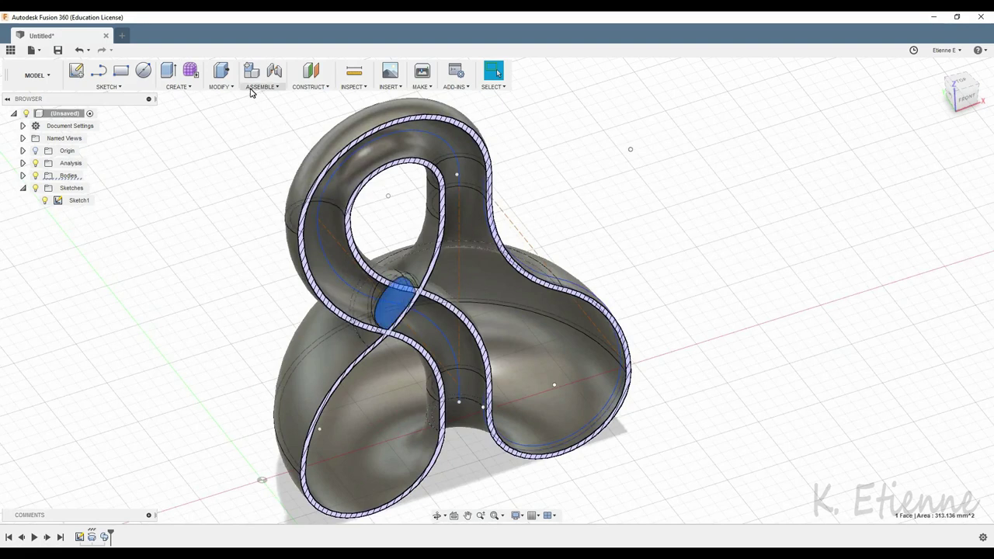
left_click(222, 71)
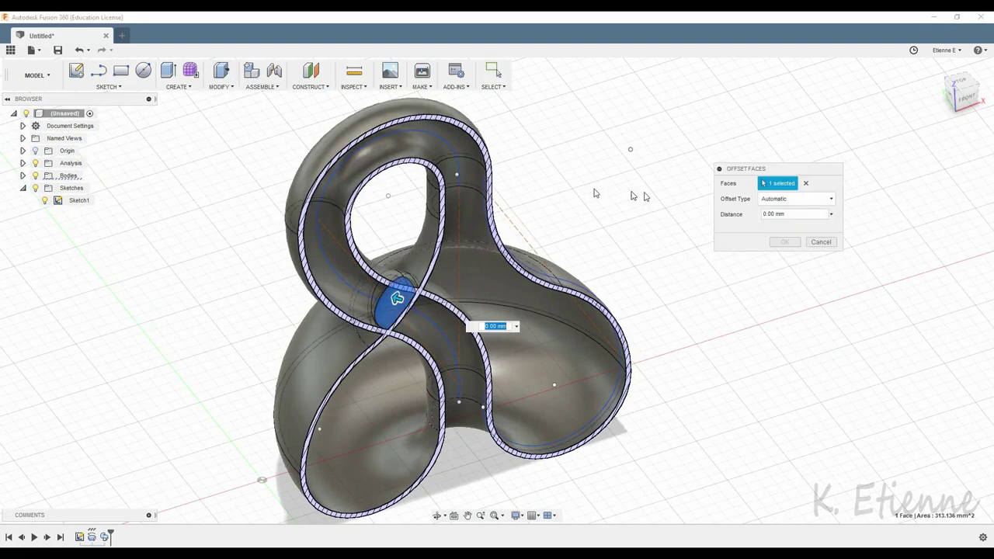
left_click(834, 218)
left_click(796, 235)
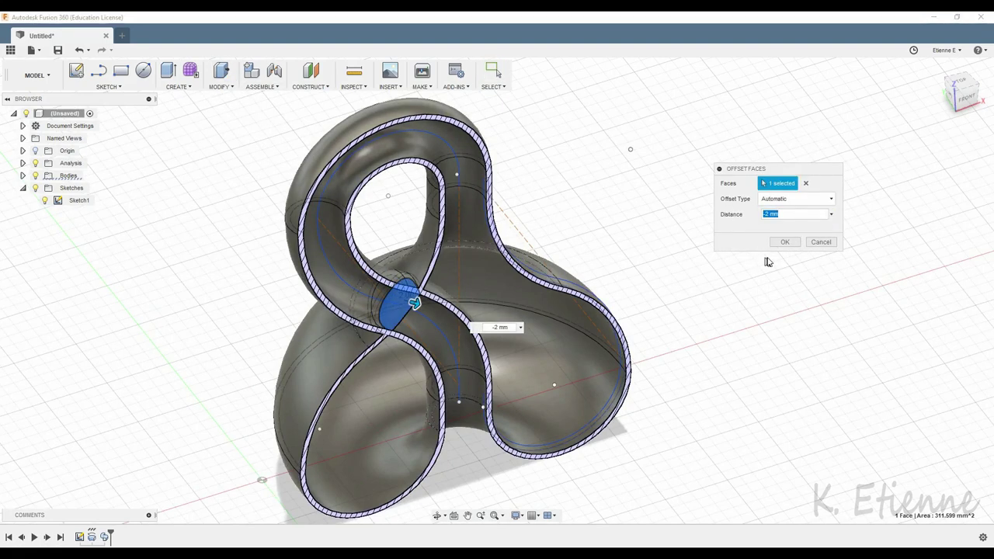
left_click(784, 241)
middle_click_drag(786, 244, 687, 179, "shift")
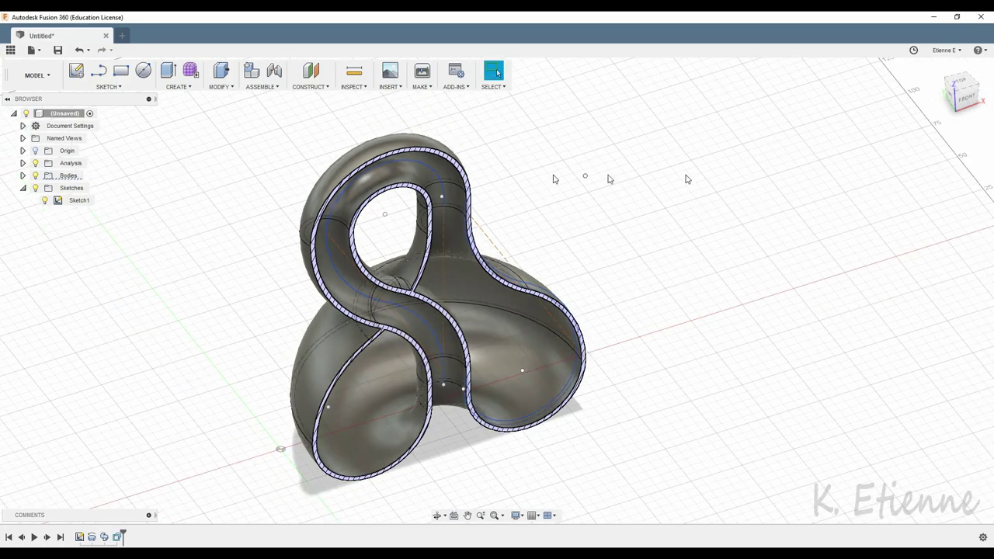
Turn off the section analysis and hide the Sketch1 curves to show the whole body
left_click(35, 163)
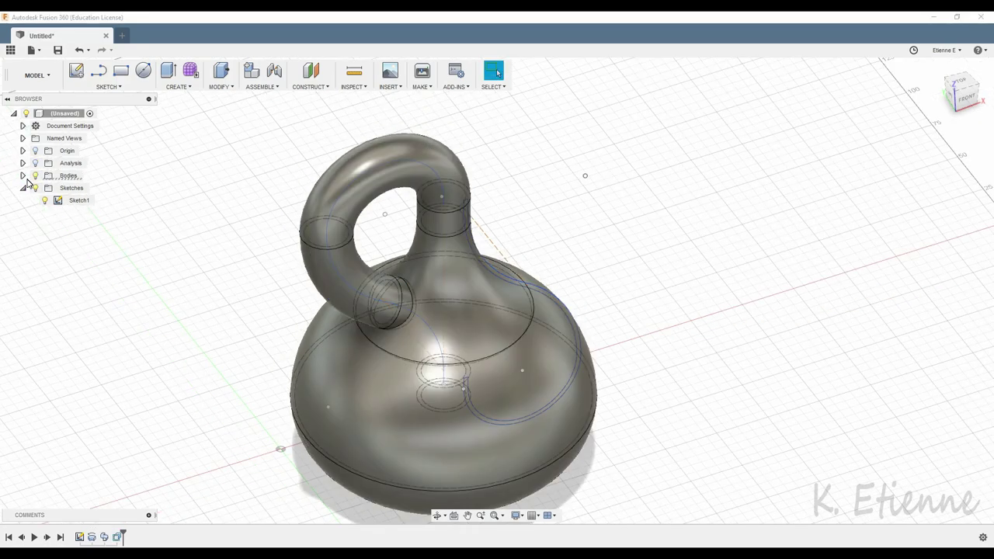
left_click(45, 200)
left_click(22, 188)
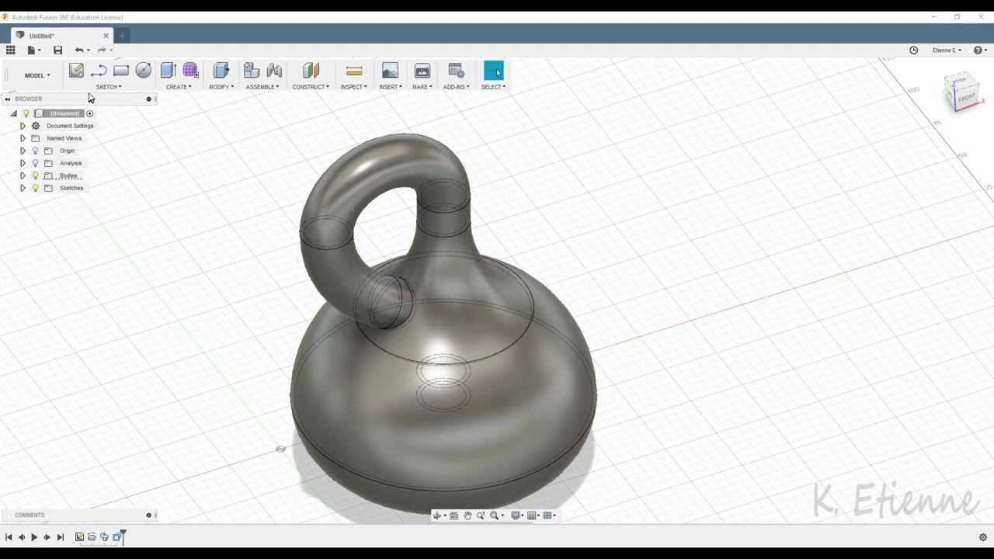
Switch to the Render workspace with the rendering gallery collapsed
left_click(38, 75)
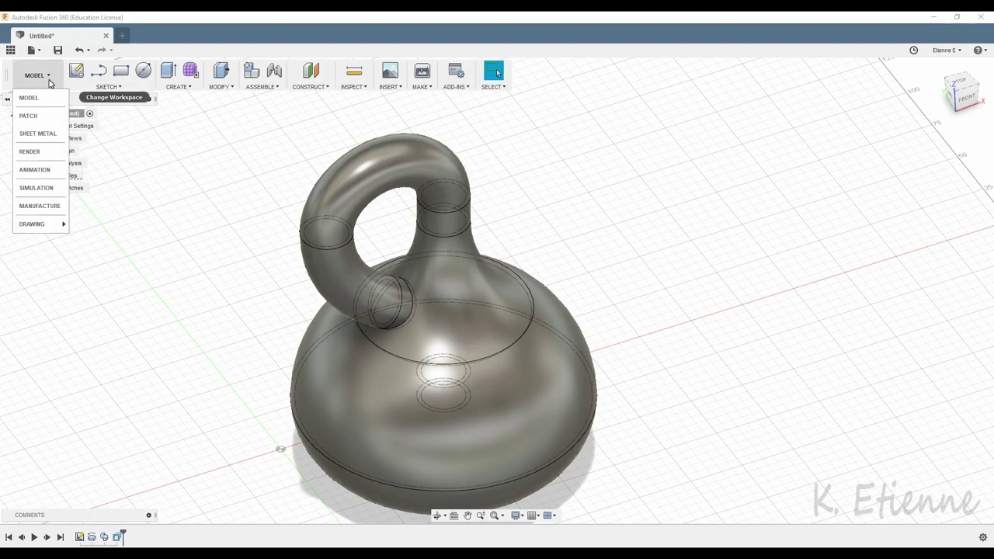
left_click(34, 151)
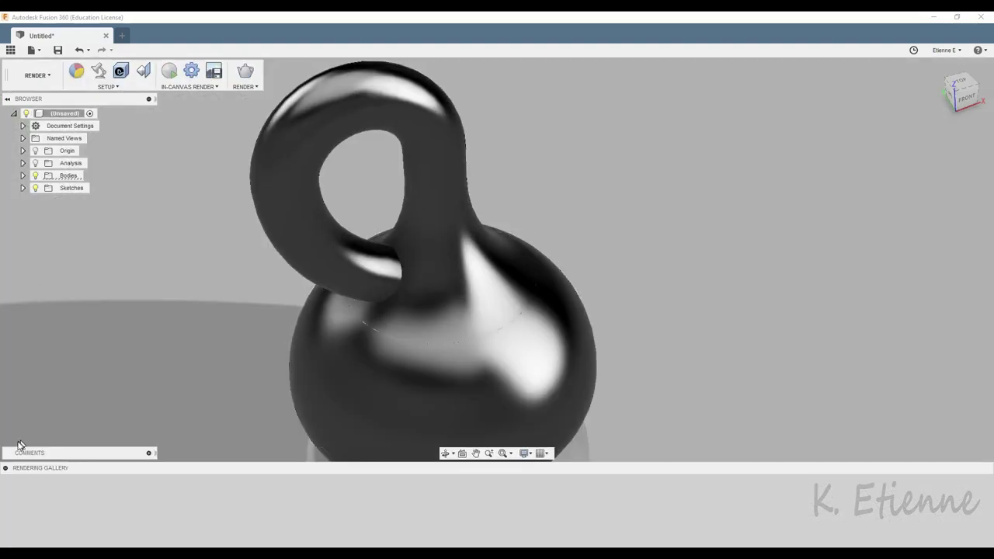
left_click(6, 469)
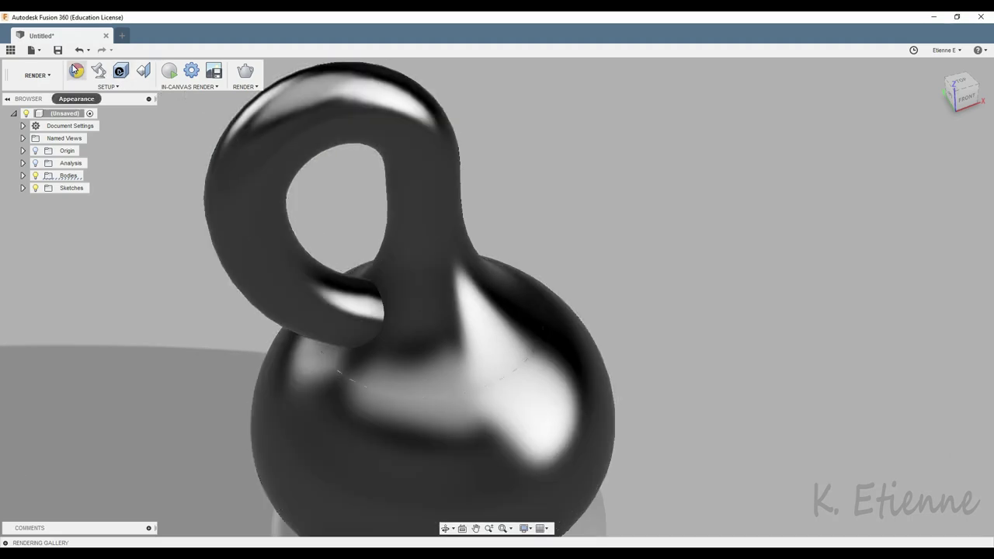
Apply the Glass > Smooth > Glass - Window appearance to the bottle body
key("a")
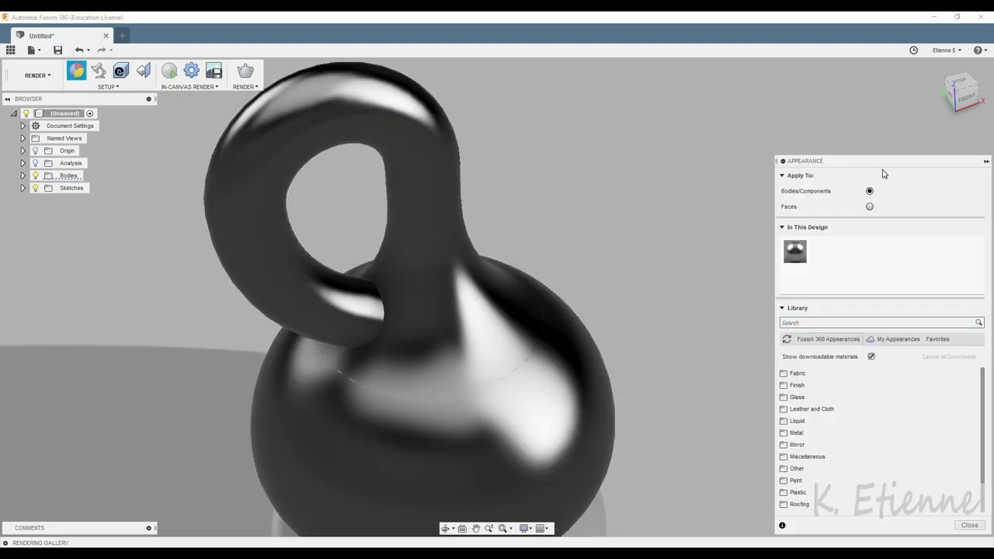
left_click_drag(876, 161, 828, 183)
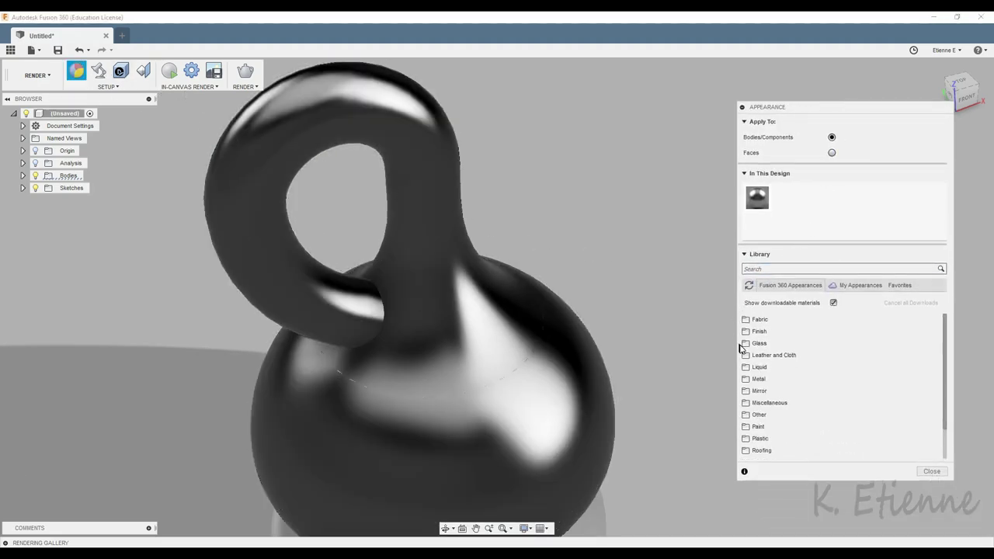
left_click(745, 346)
left_click(753, 367)
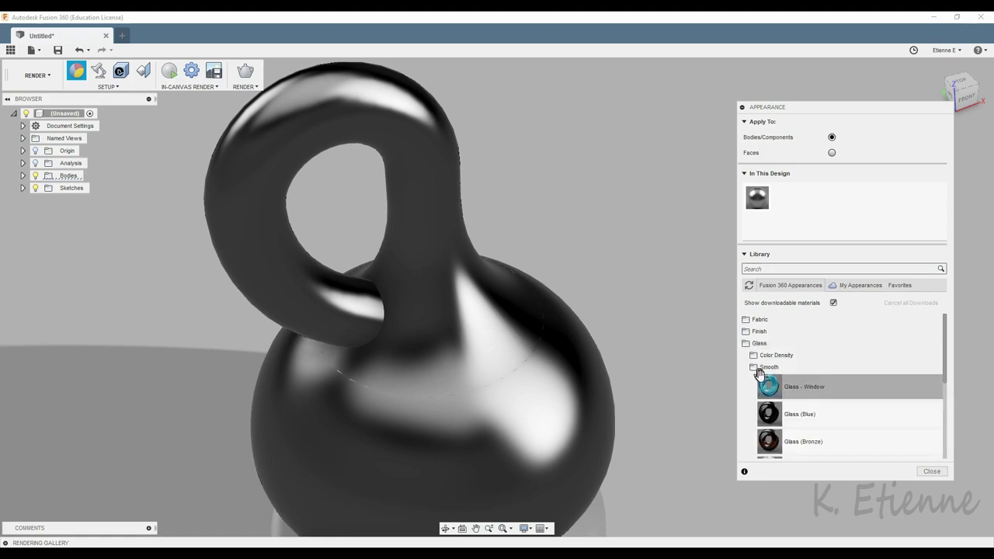
left_click_drag(769, 386, 757, 206)
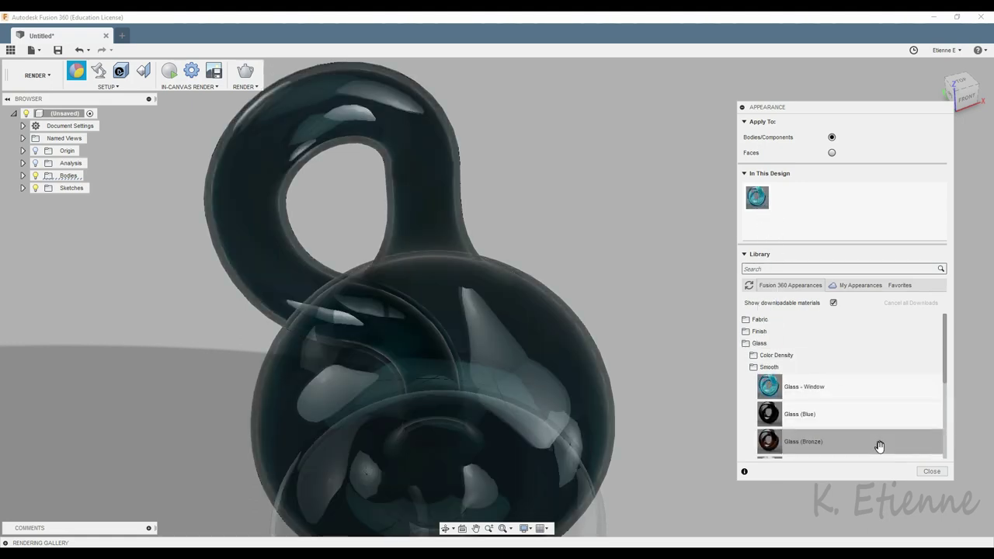
left_click(932, 471)
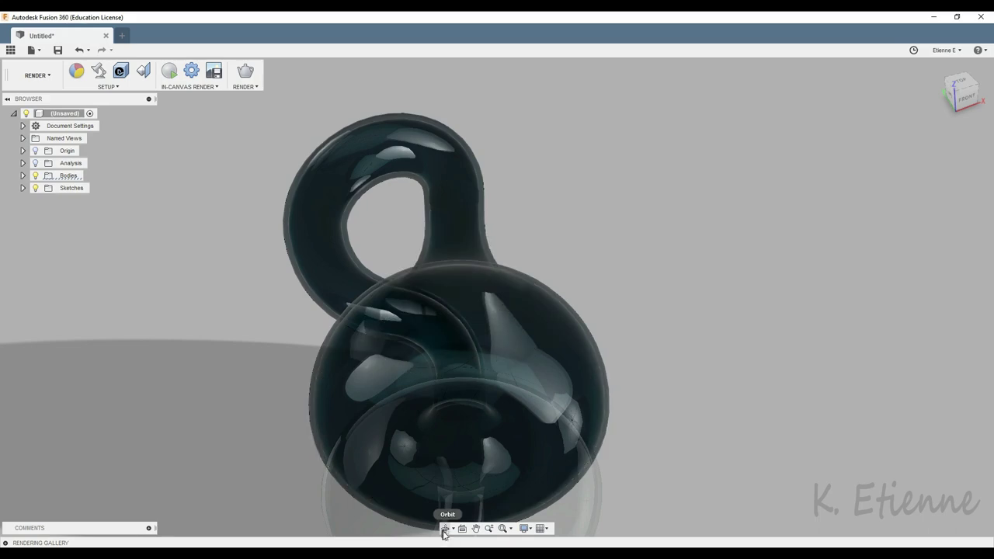
left_click(445, 528)
mouse_move(277, 399)
left_mouse_down()
mouse_move(373, 368)
mouse_move(413, 382)
left_mouse_up()
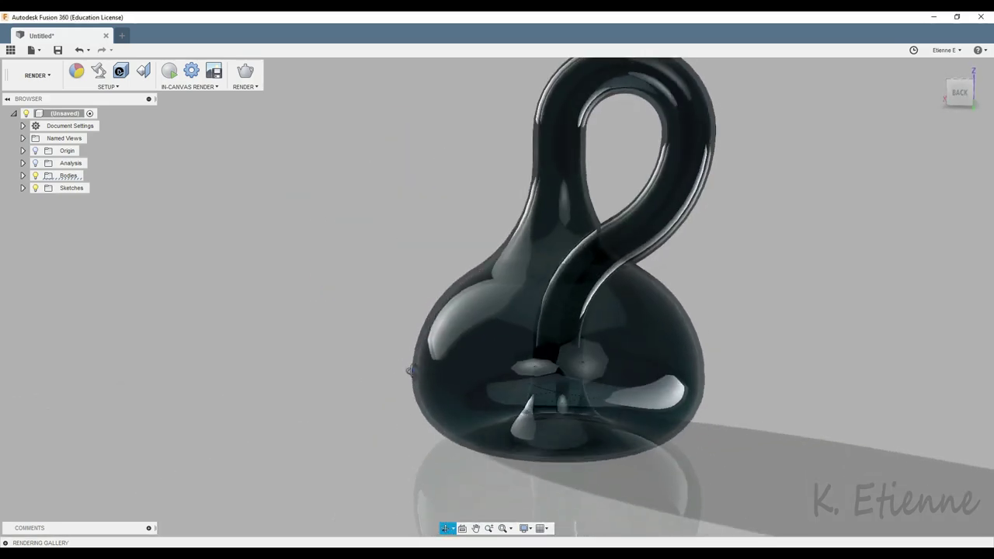
left_click_drag(585, 288, 373, 326)
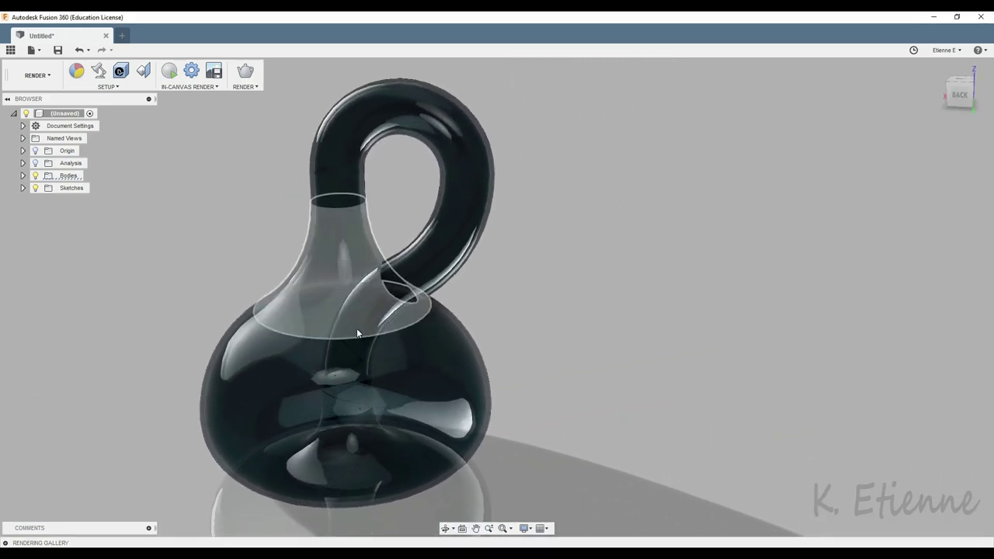
left_click(445, 529)
mouse_move(432, 439)
left_mouse_down()
mouse_move(466, 421)
mouse_move(456, 411)
left_mouse_up()
left_click_drag(442, 410, 435, 404)
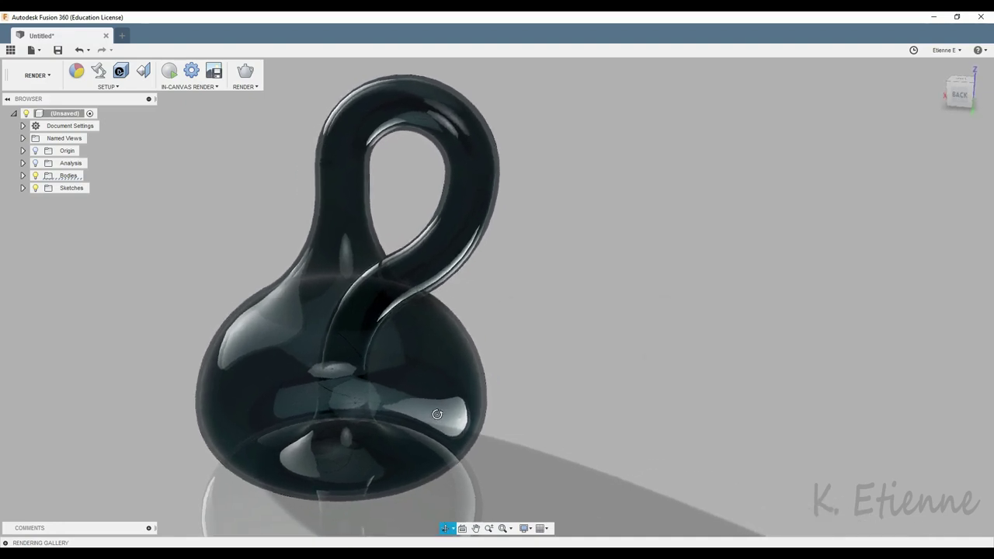
left_click_drag(968, 89, 958, 97)
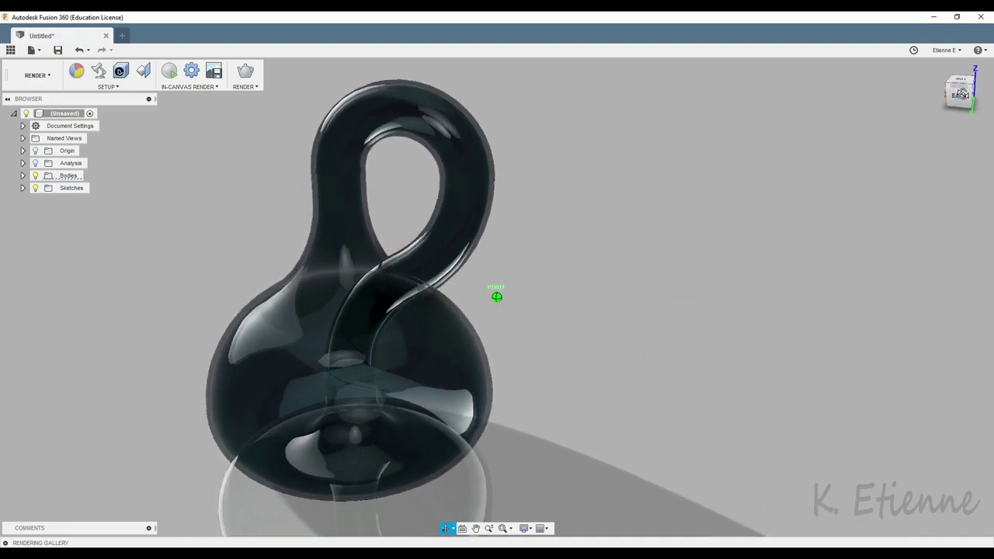